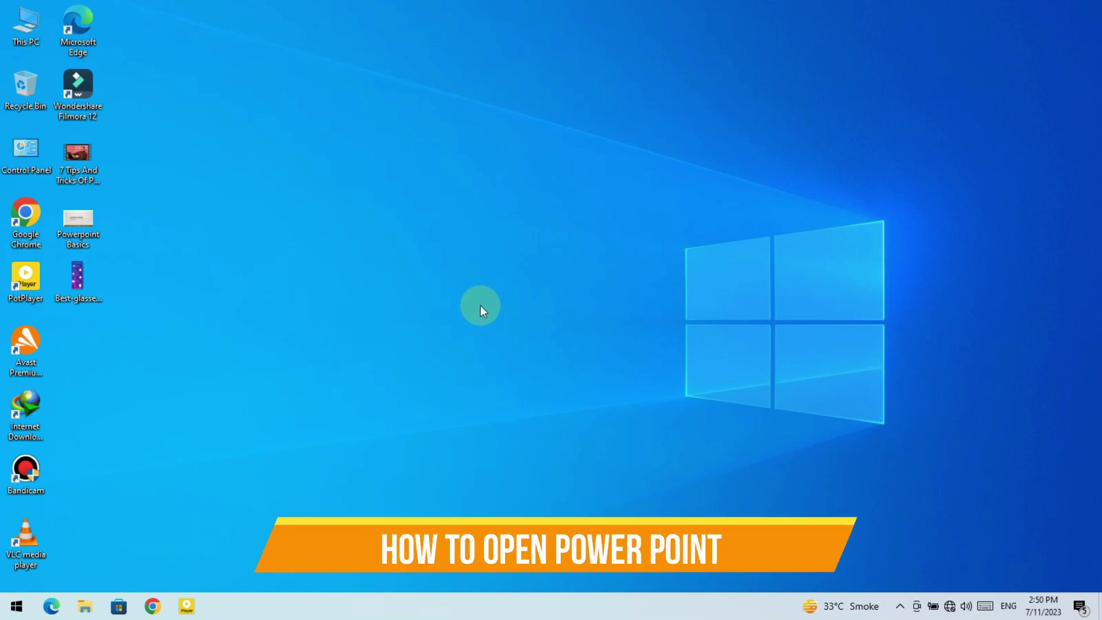
# - Browse the Start app list to P, then search 'power' and launch PowerPoint
pyautogui.click(16, 606)
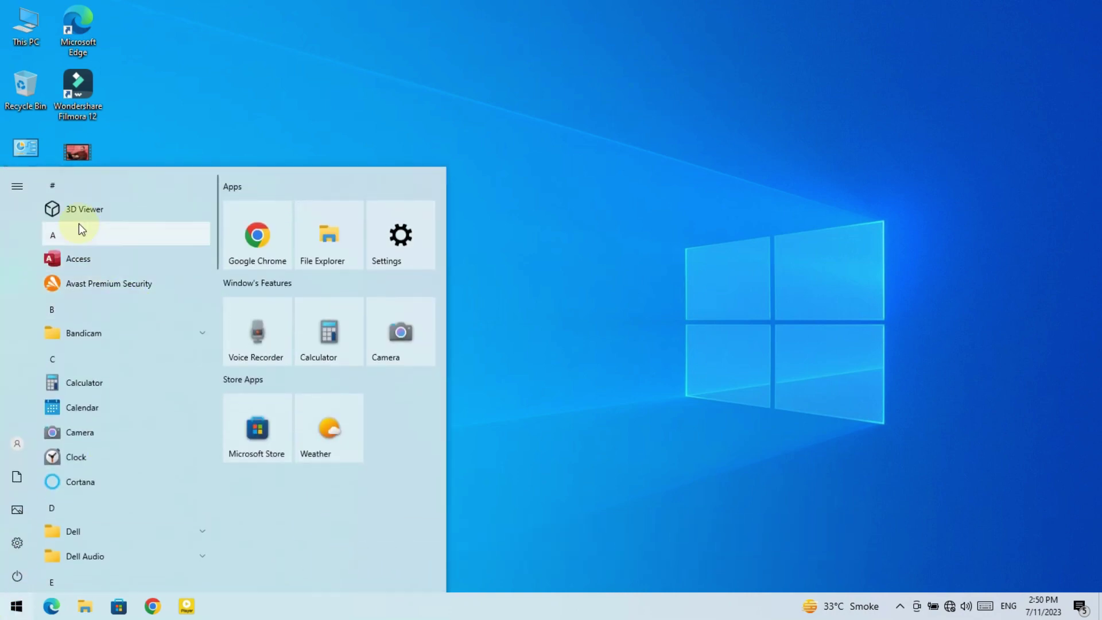
pyautogui.click(57, 190)
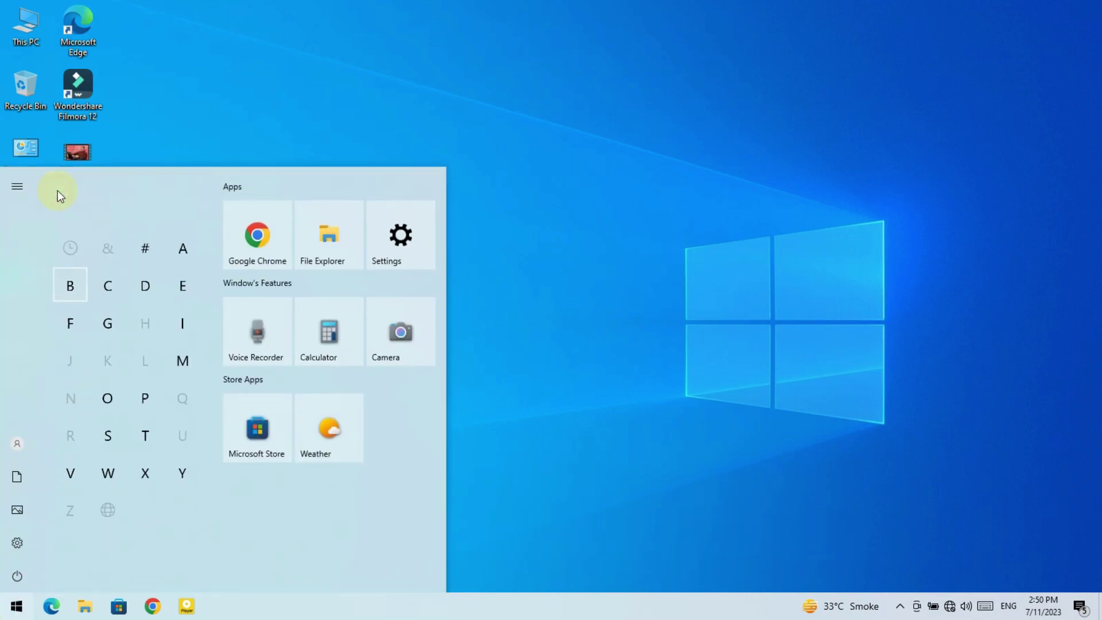
pyautogui.click(139, 395)
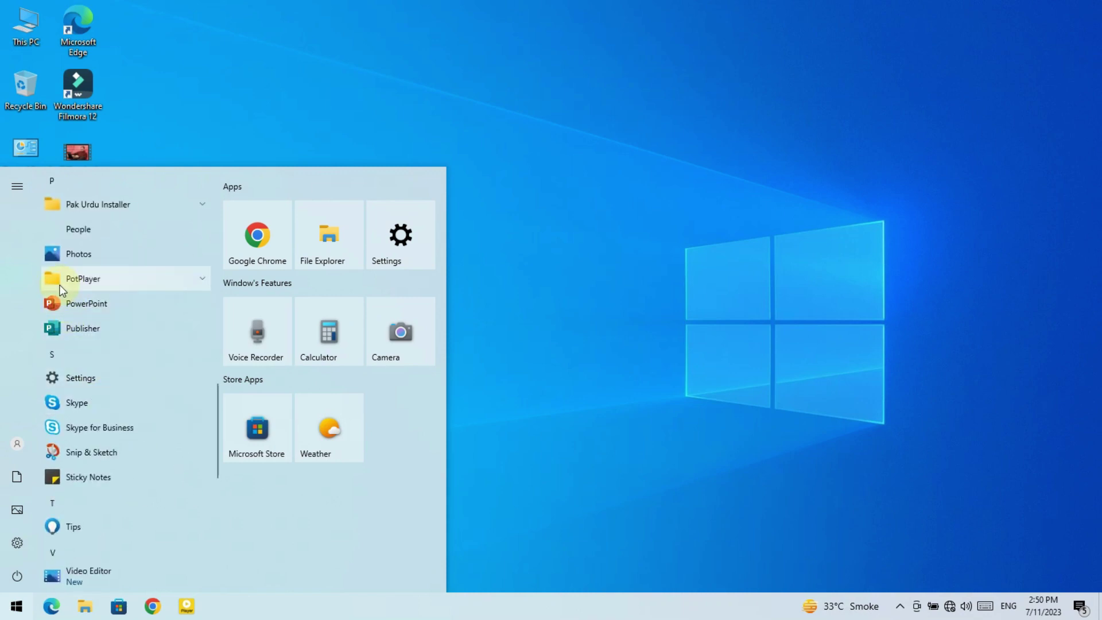
pyautogui.press('super')
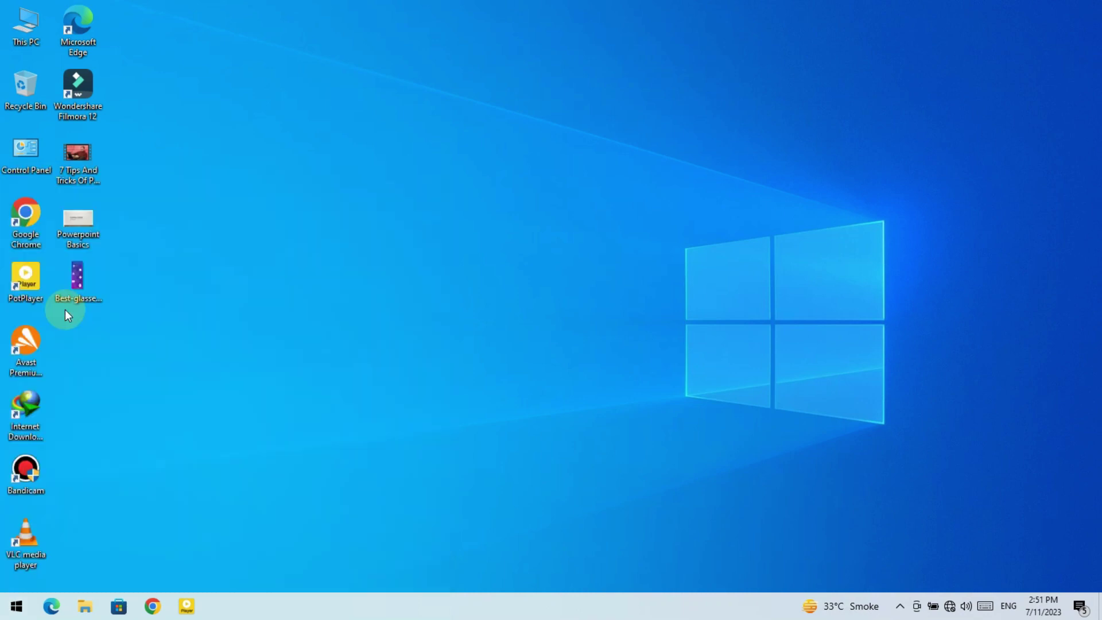
pyautogui.press('super')
pyautogui.write('power')
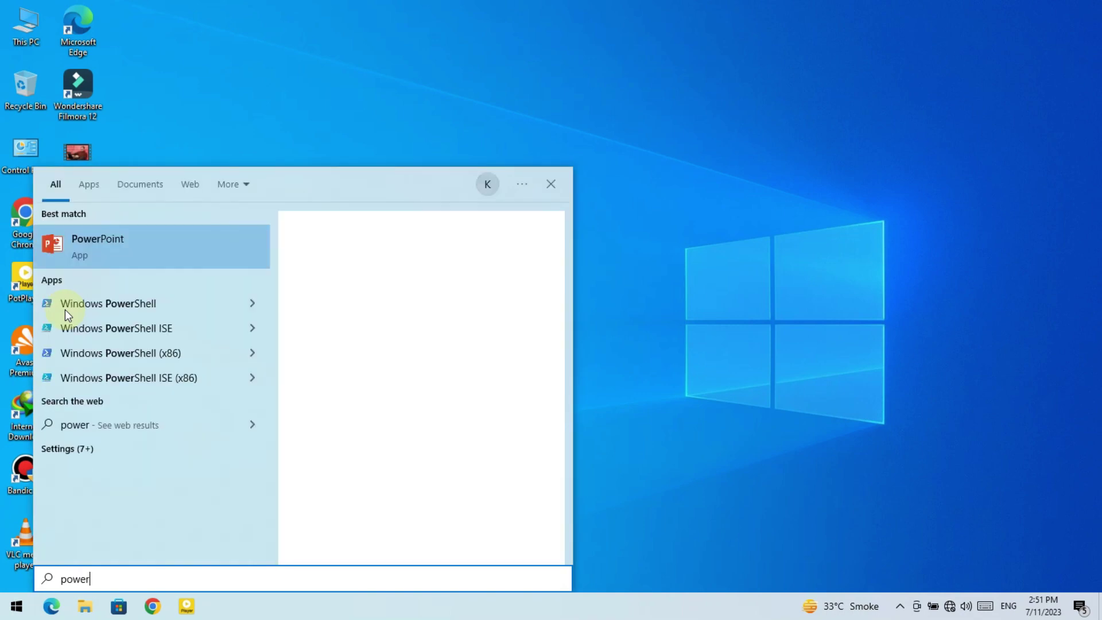
pyautogui.click(130, 254)
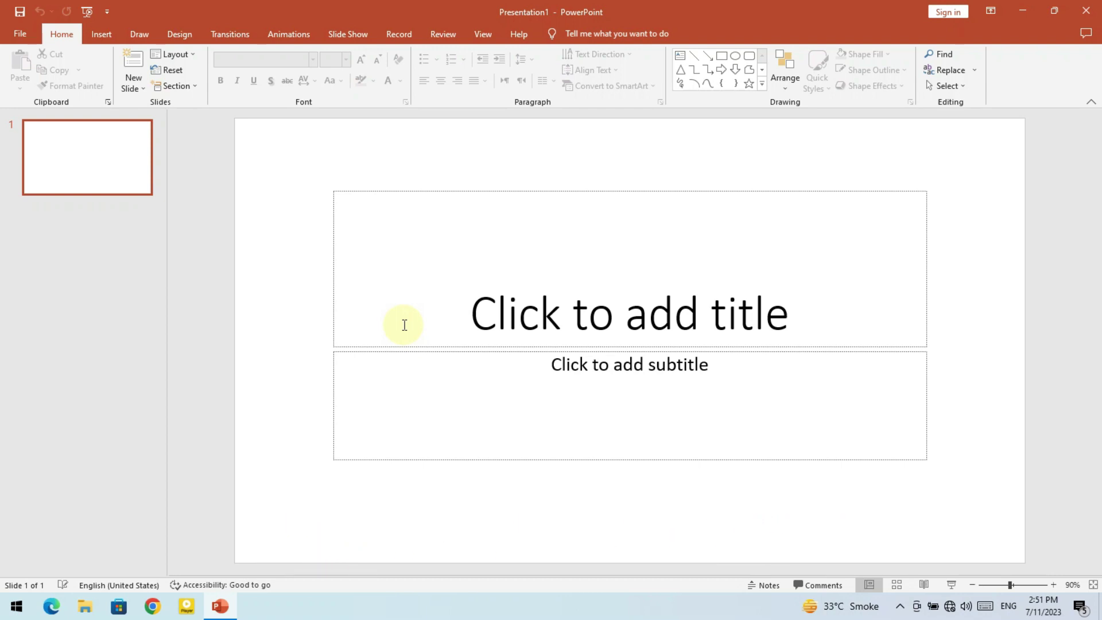
# - Open the pinned Powerpoint Basics file on the Desktop from the Recent list
pyautogui.click(12, 40)
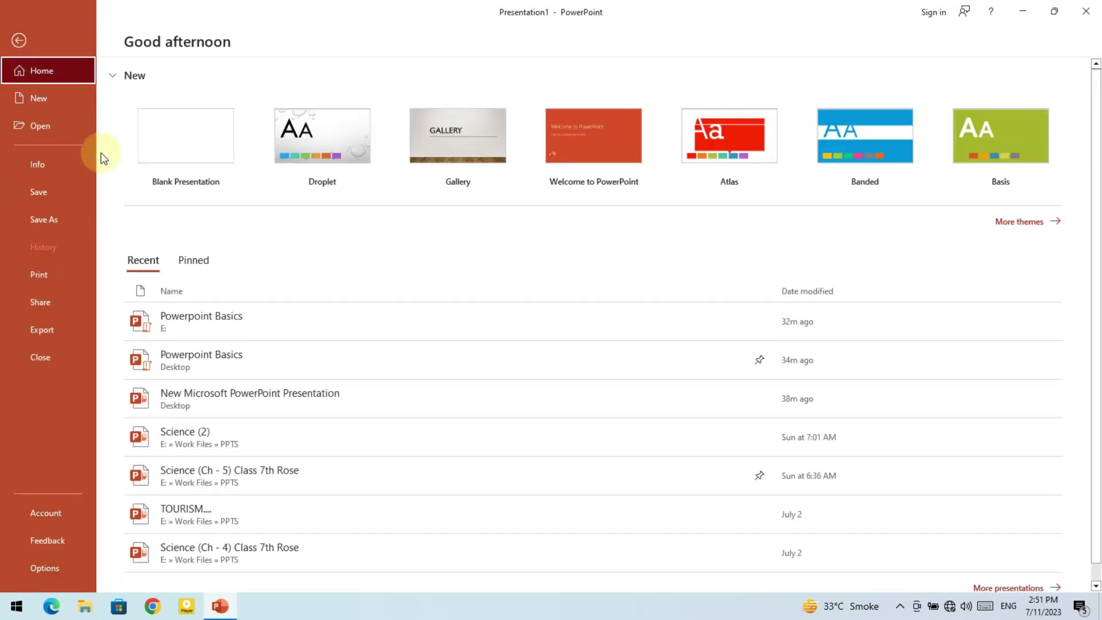
pyautogui.click(23, 127)
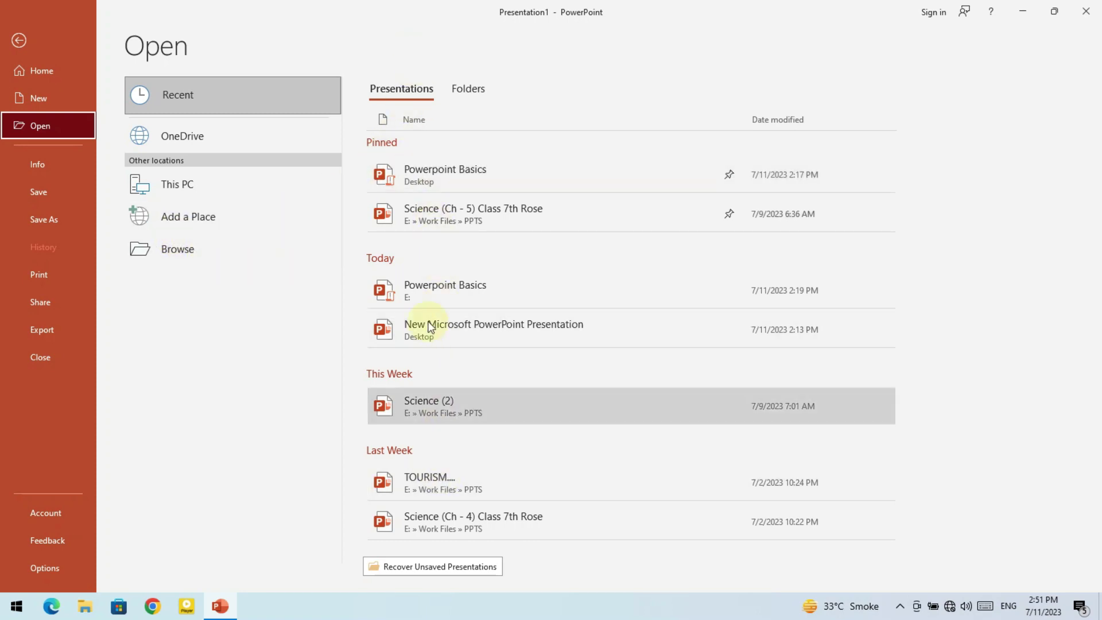
pyautogui.click(457, 177)
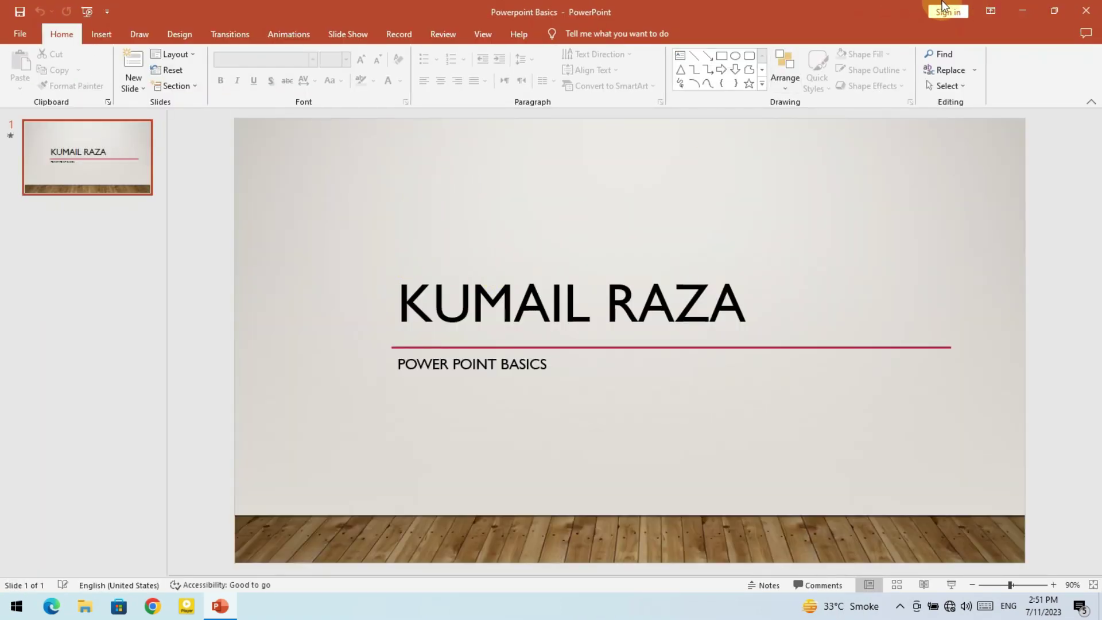
pyautogui.click(1029, 14)
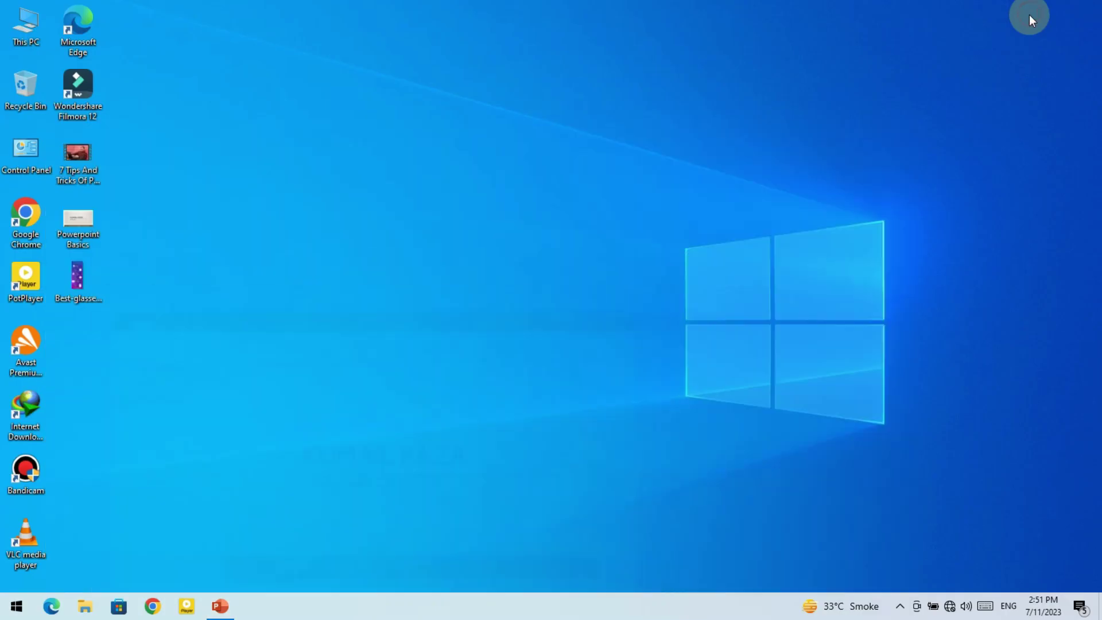
pyautogui.click(220, 606)
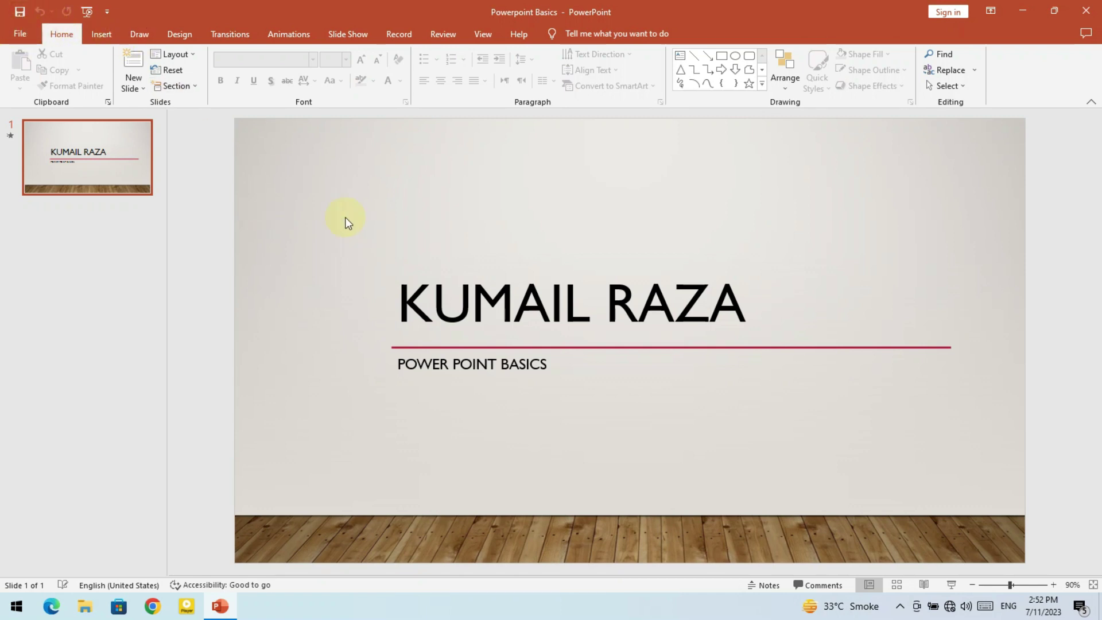
# - Close Powerpoint Basics with Ctrl+W, reopen it from Recent files, and save it
pyautogui.click(23, 40)
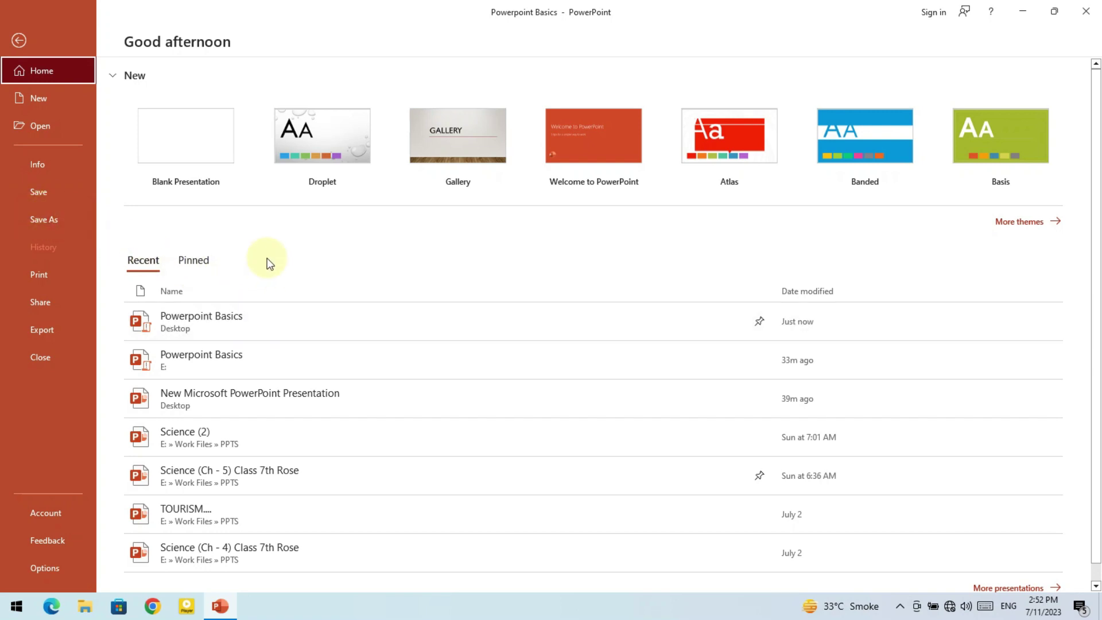
pyautogui.hotkey('ctrl', 'w')
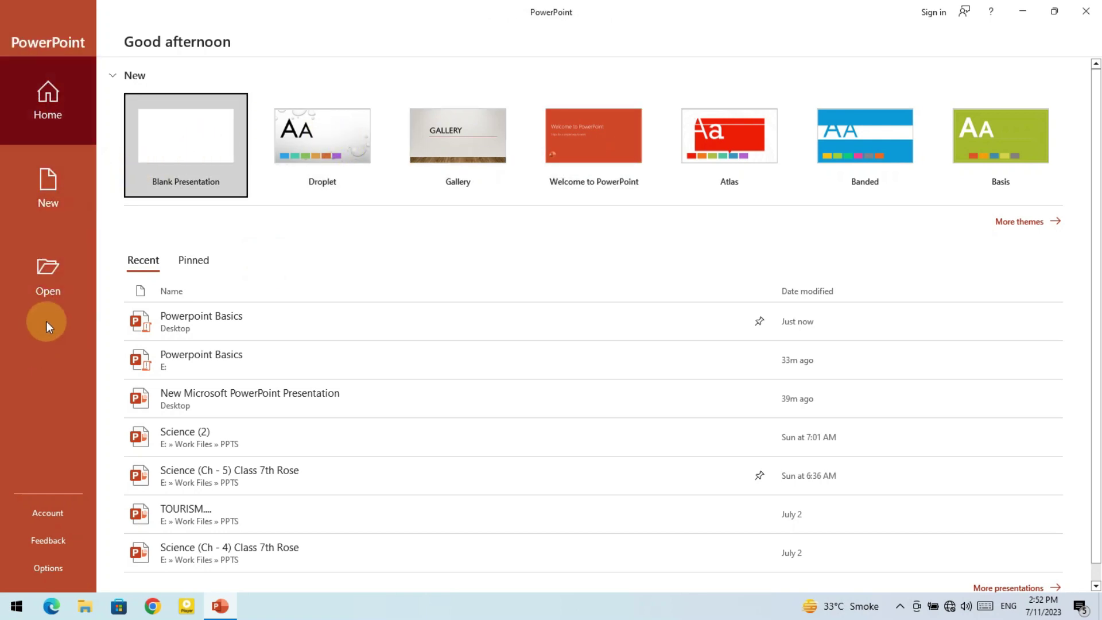
pyautogui.click(144, 317)
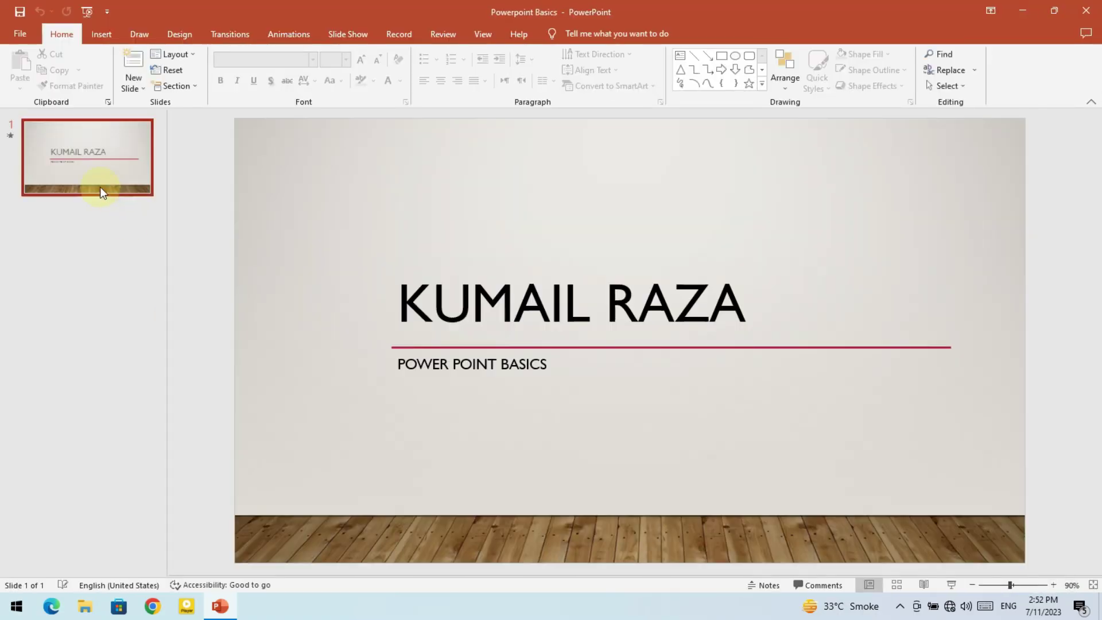
pyautogui.click(26, 37)
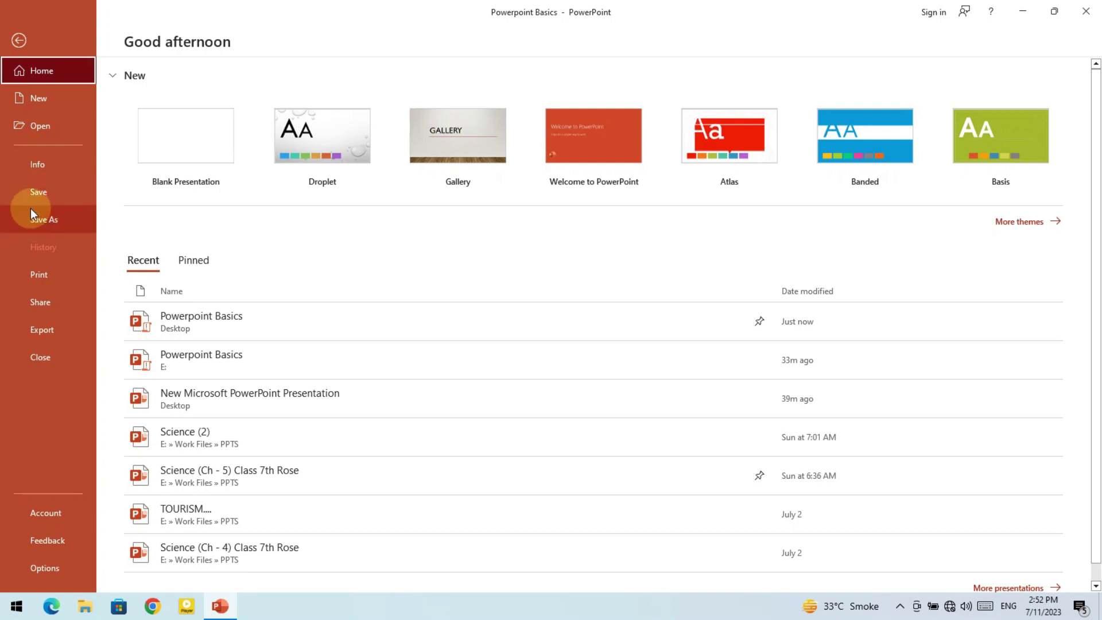
pyautogui.click(29, 196)
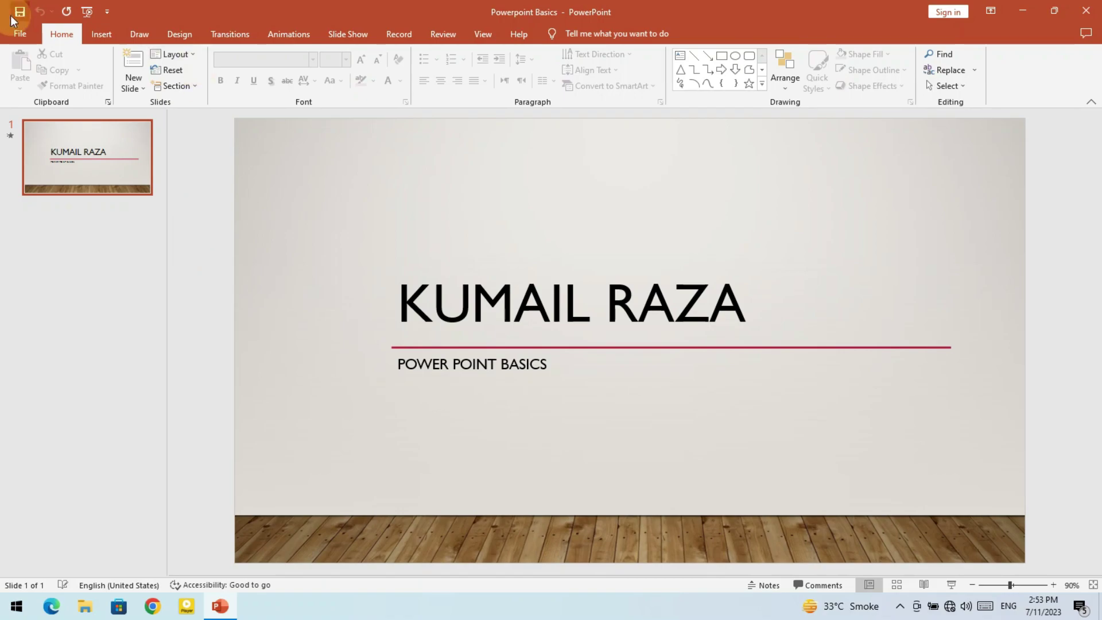
# - Use Save As > Browse to store Powerpoint Basics in the Documents folder
pyautogui.click(20, 34)
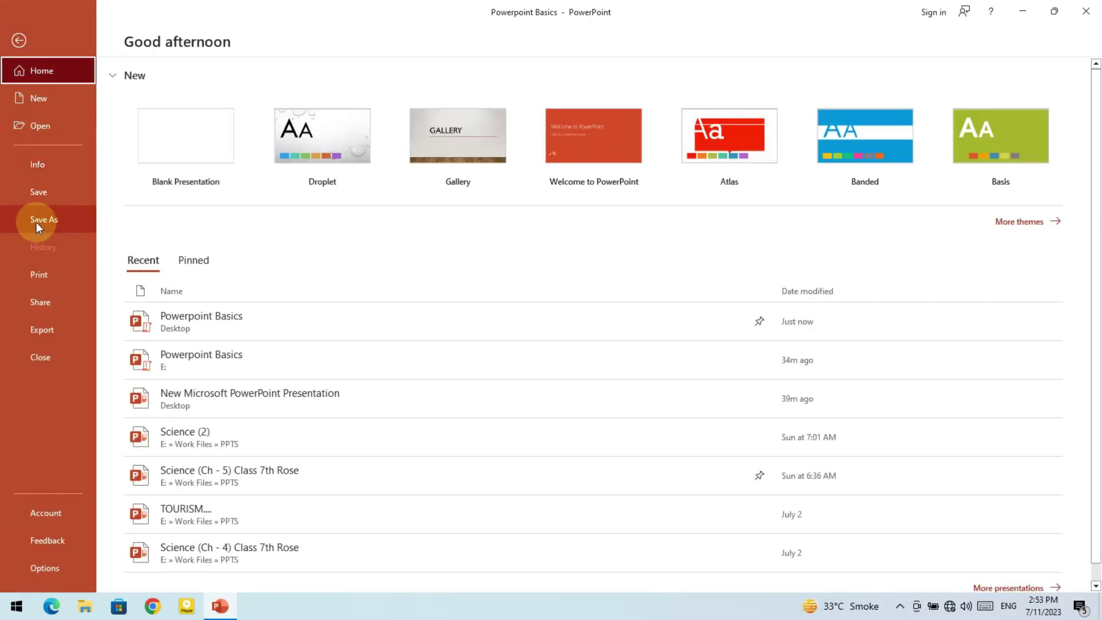
pyautogui.click(35, 222)
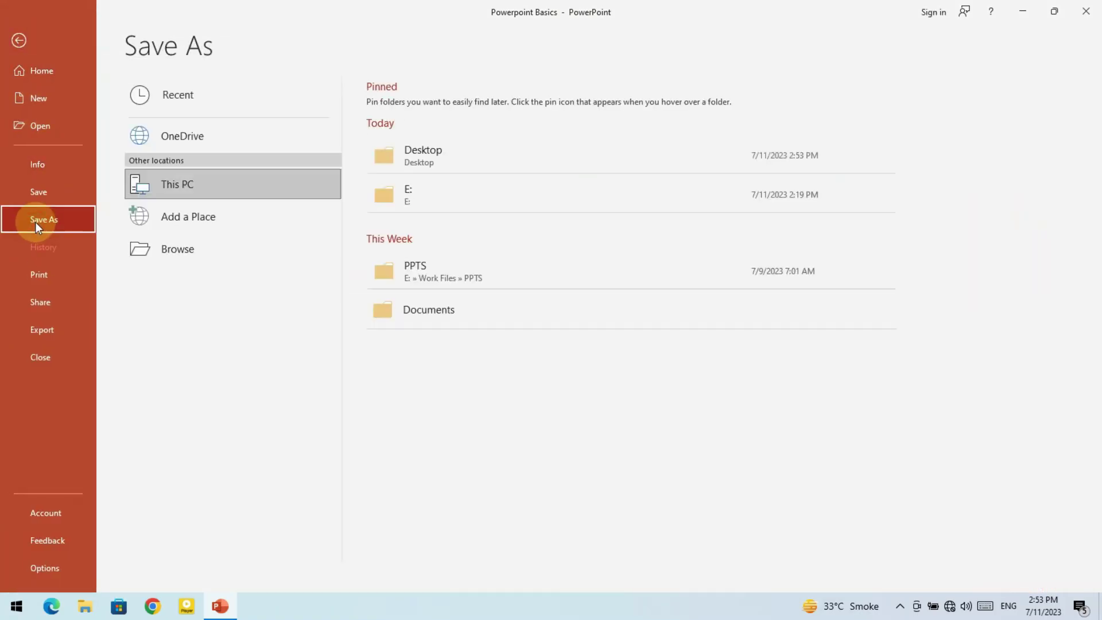
pyautogui.click(171, 253)
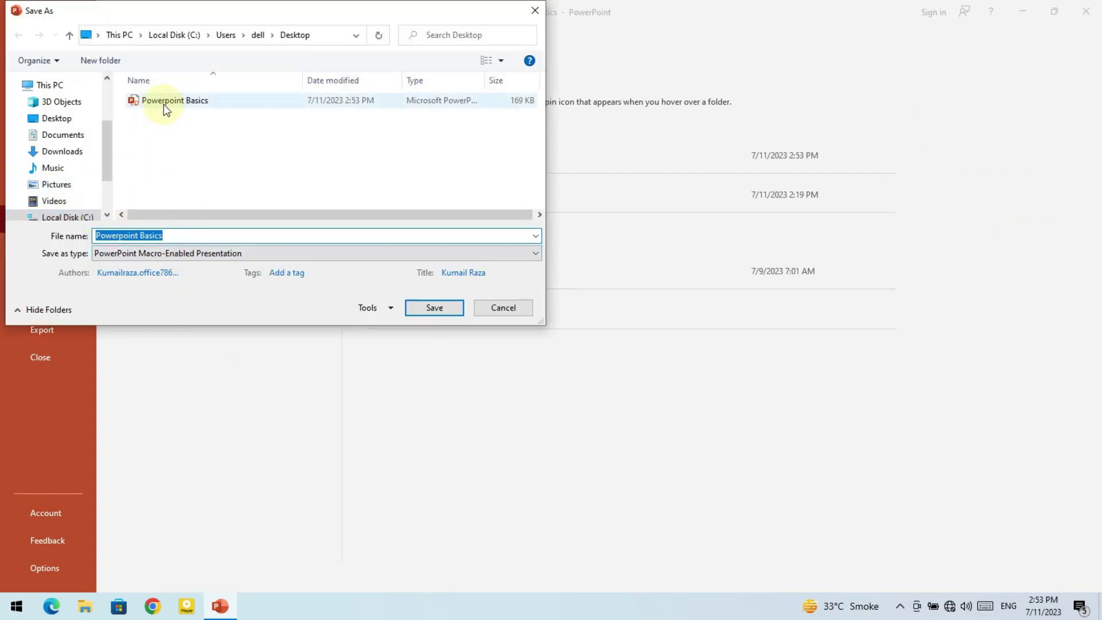
pyautogui.scroll(-2, 67, 205)
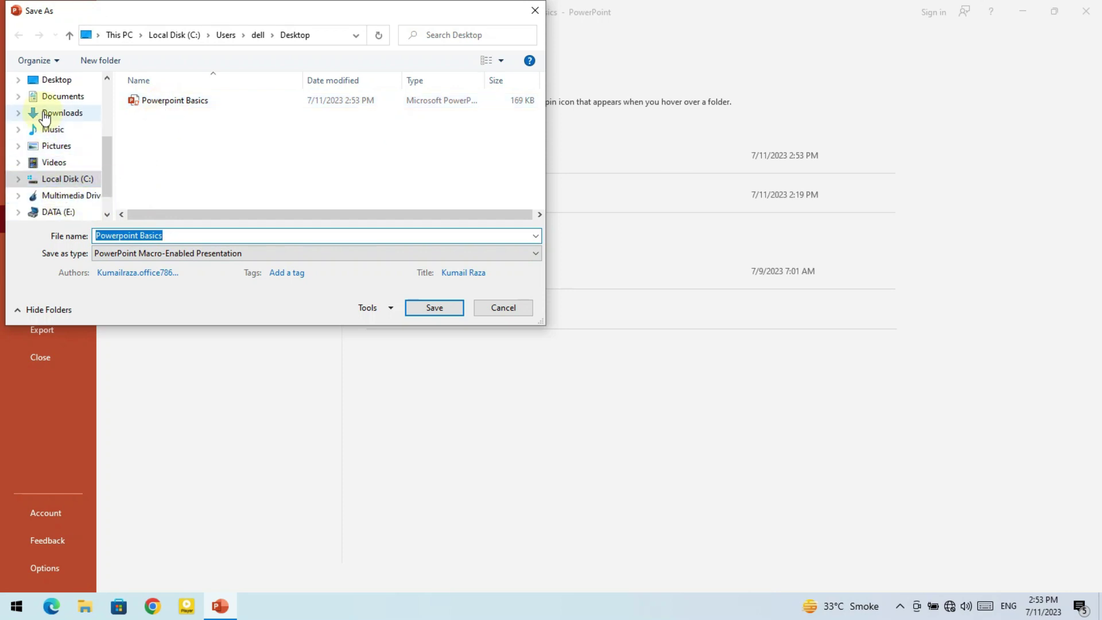
pyautogui.scroll(1, 63, 154)
pyautogui.click(54, 114)
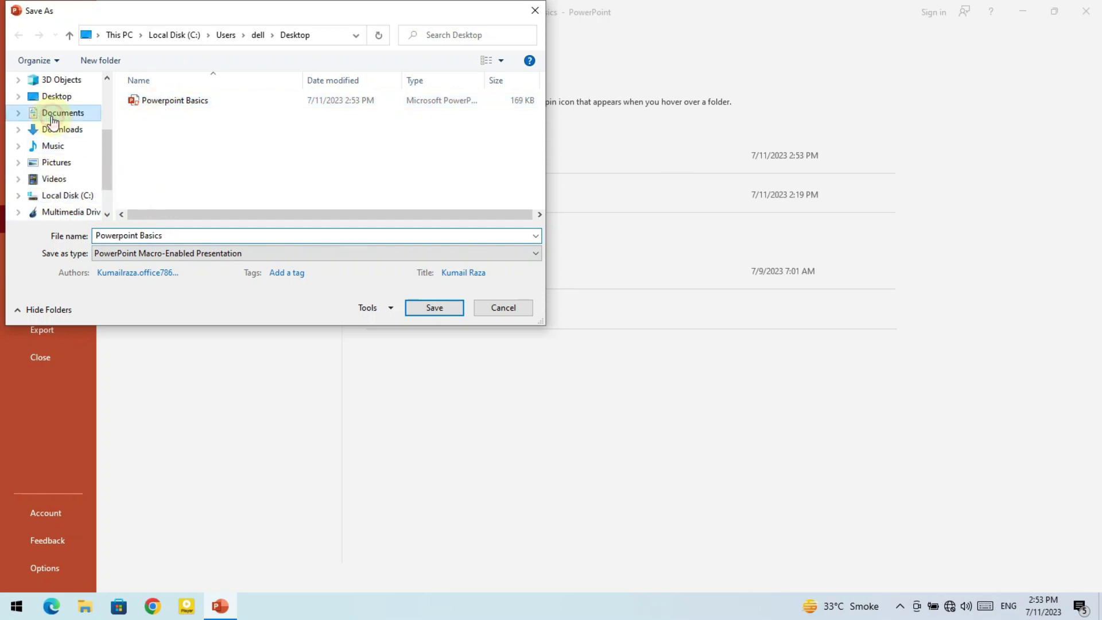
pyautogui.click(413, 306)
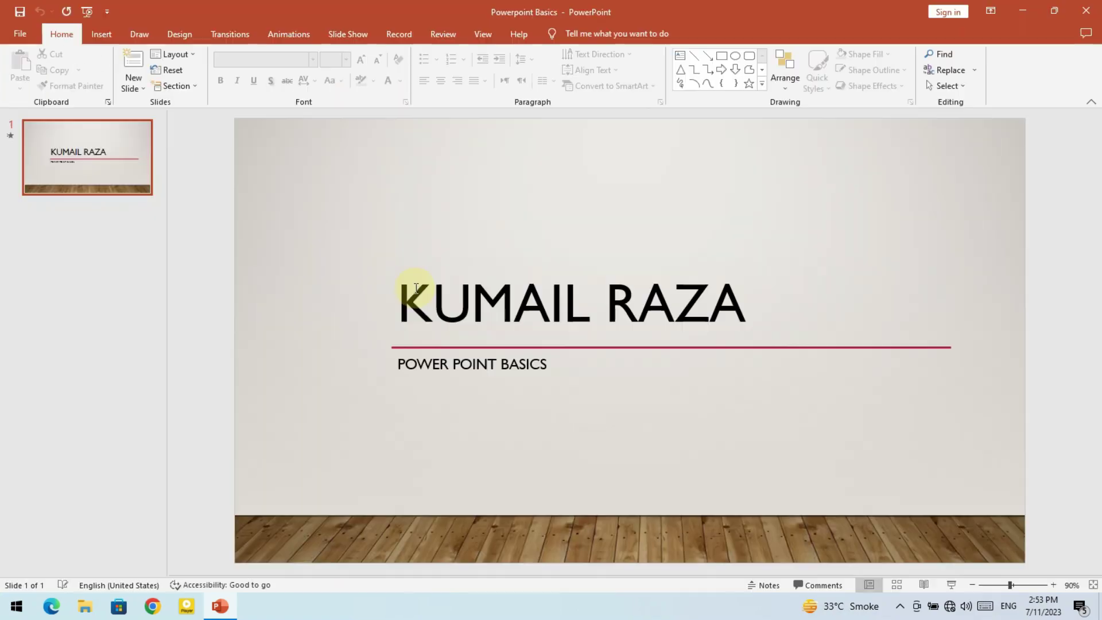
# - Minimize PowerPoint, then open the saved Powerpoint Basics file from This PC > Documents
pyautogui.click(1024, 12)
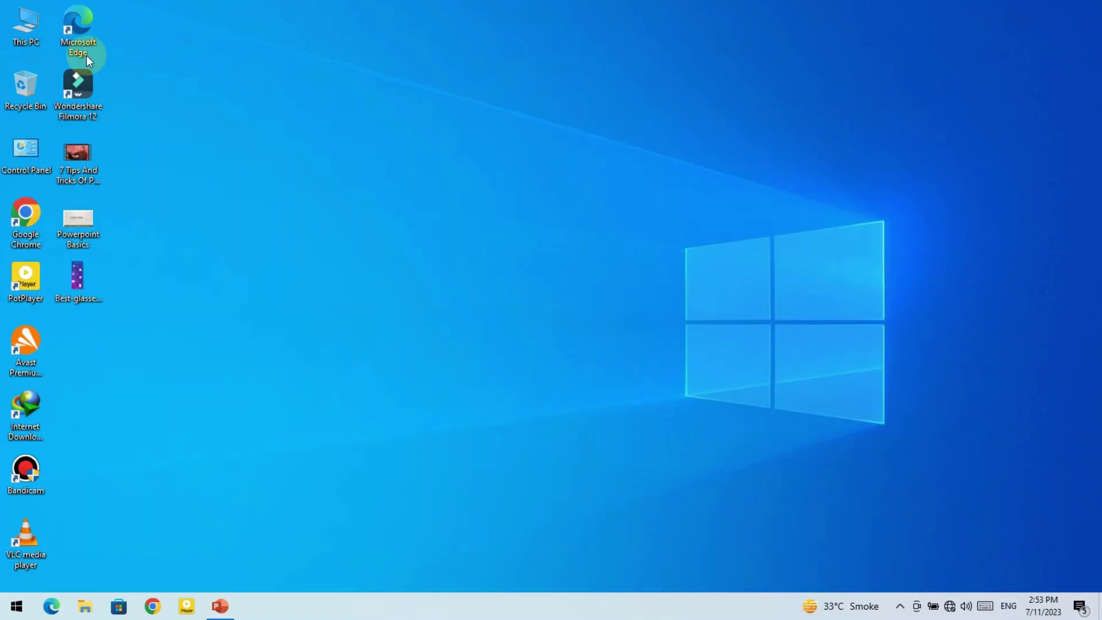
pyautogui.doubleClick(25, 33)
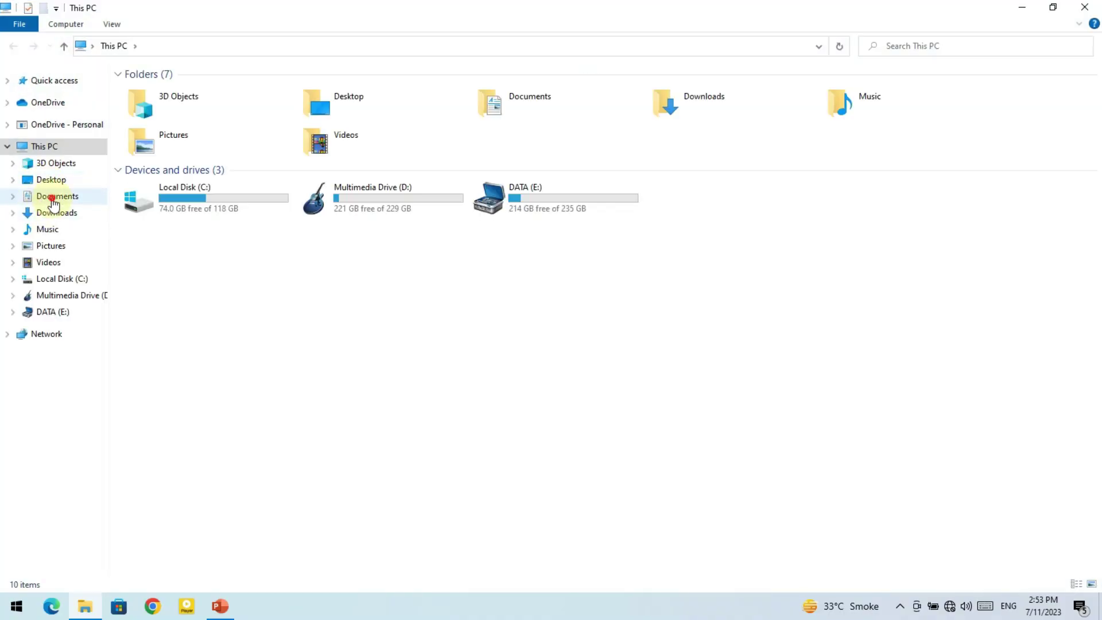
pyautogui.click(53, 196)
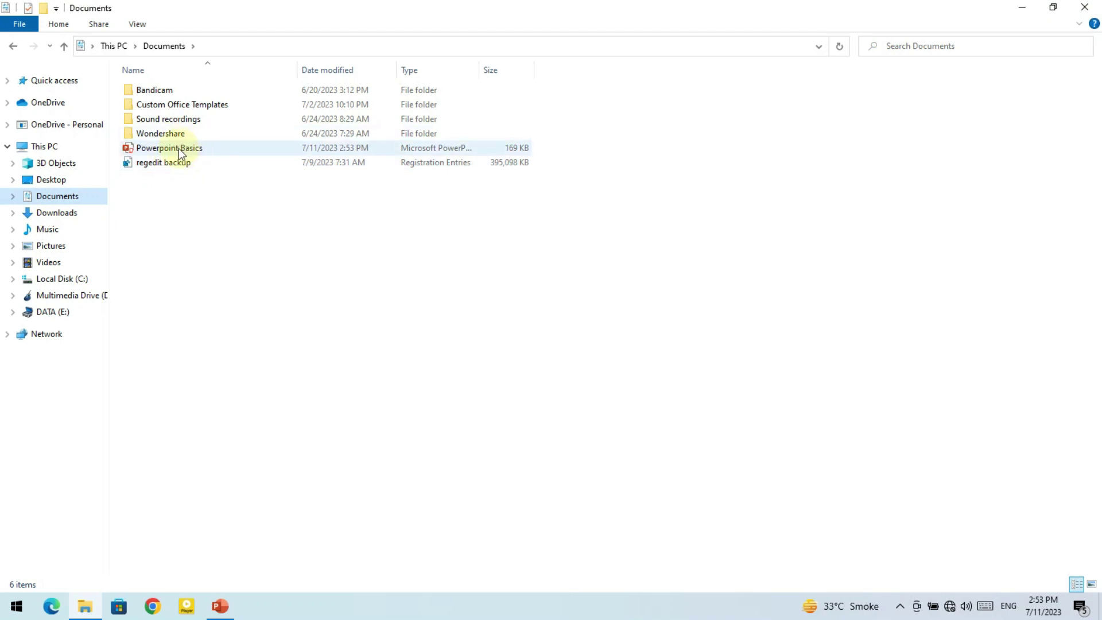
pyautogui.doubleClick(217, 149)
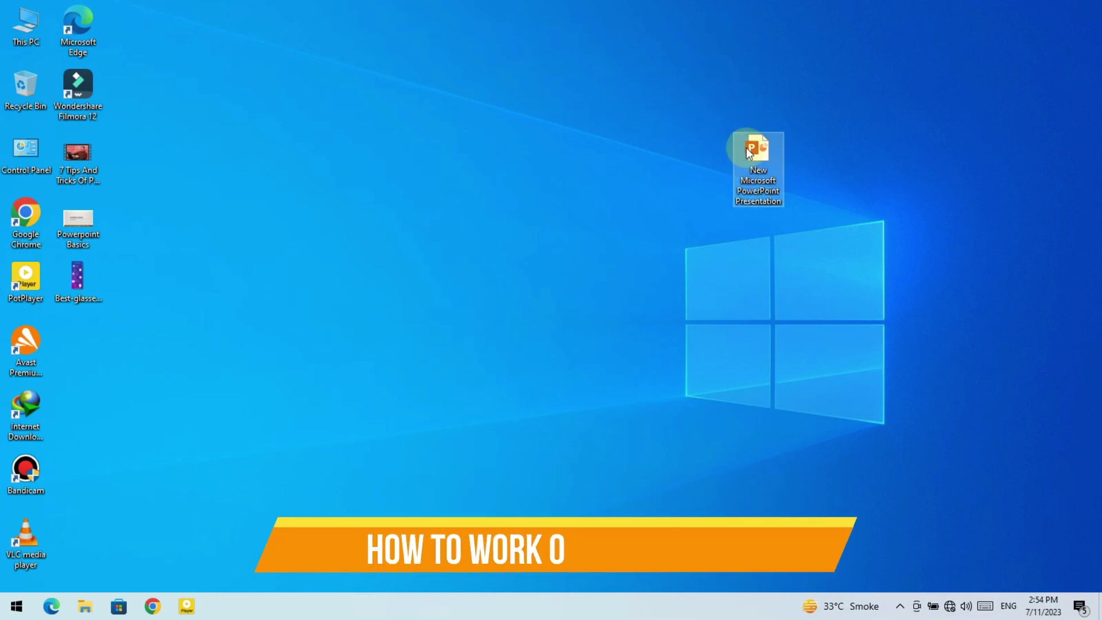
# - Open New Microsoft PowerPoint Presentation from the desktop and add its first title slide
pyautogui.doubleClick(755, 175)
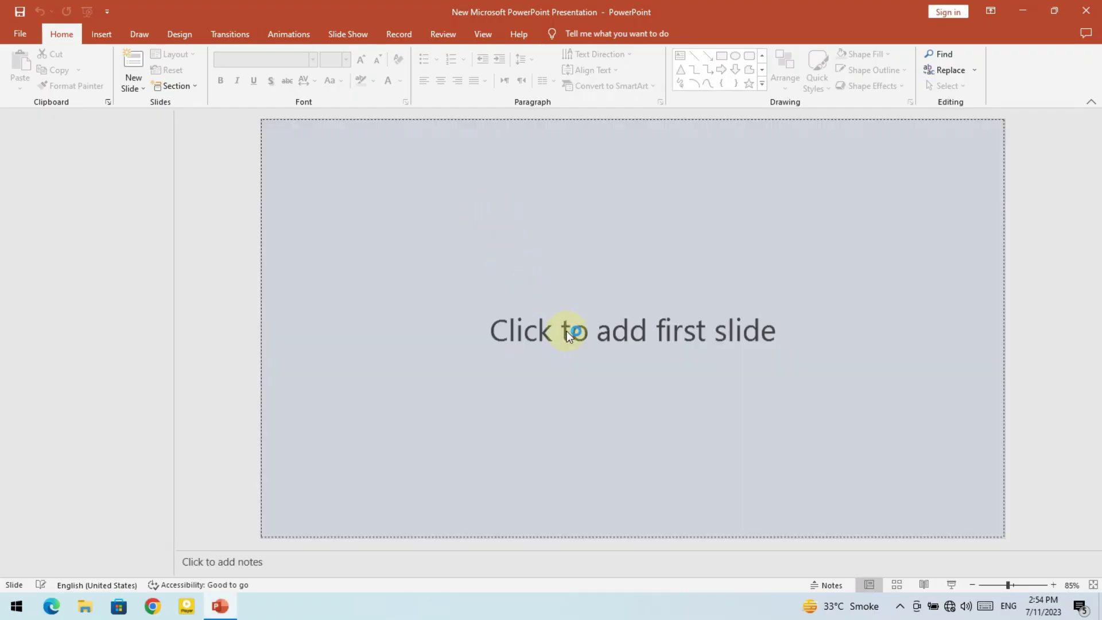
pyautogui.click(570, 271)
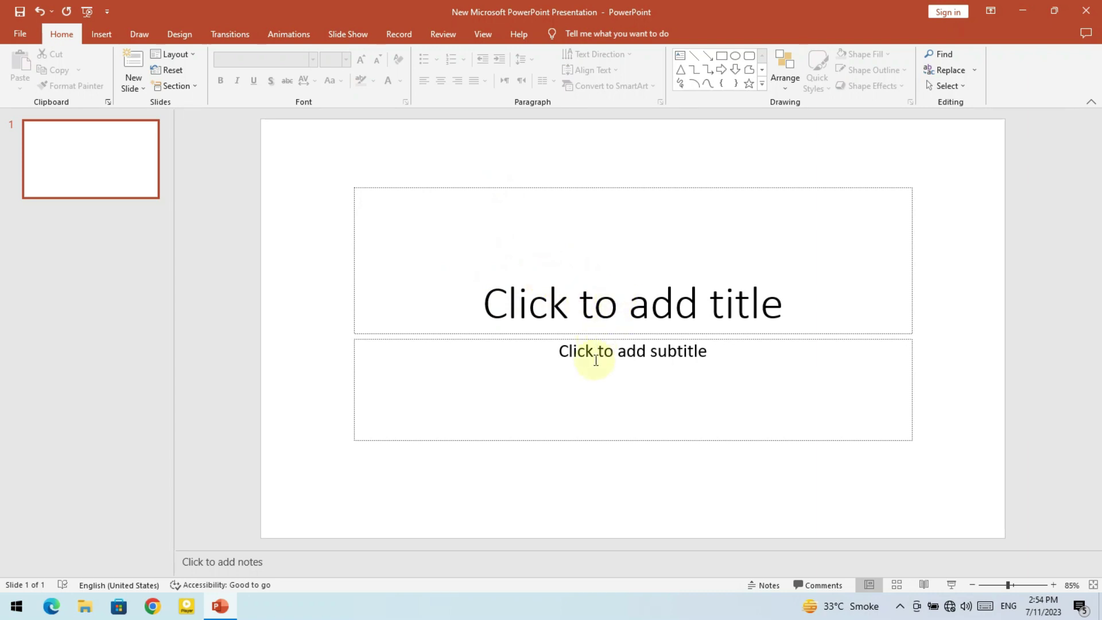
# - Type 'Computer Technology' as the slide title and 'MS Power Point' as its subtitle
pyautogui.click(604, 229)
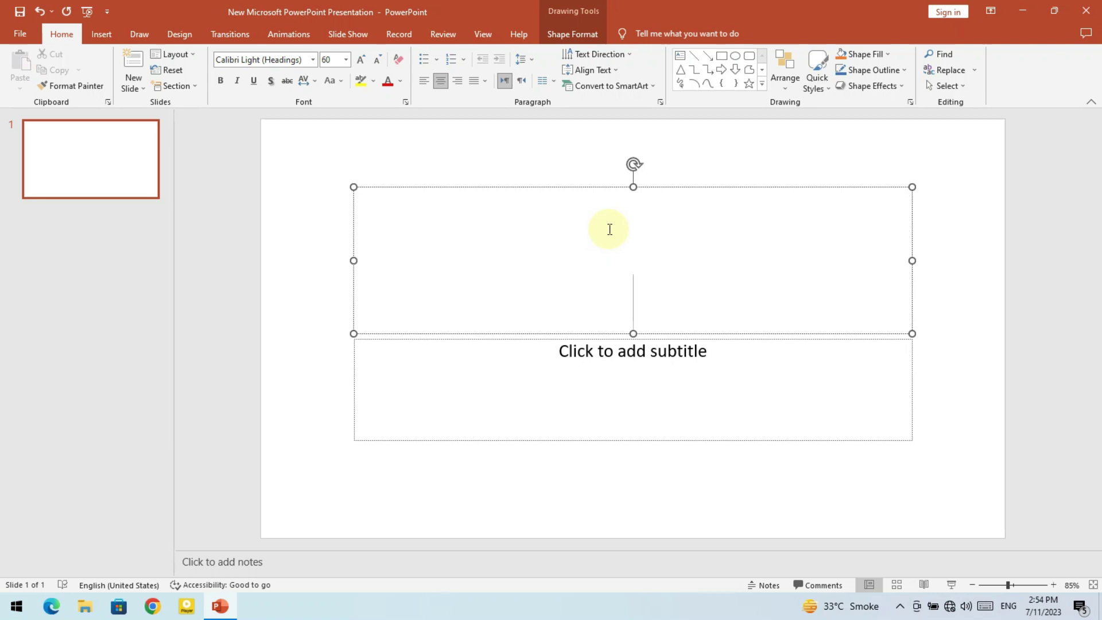
pyautogui.write('Comp')
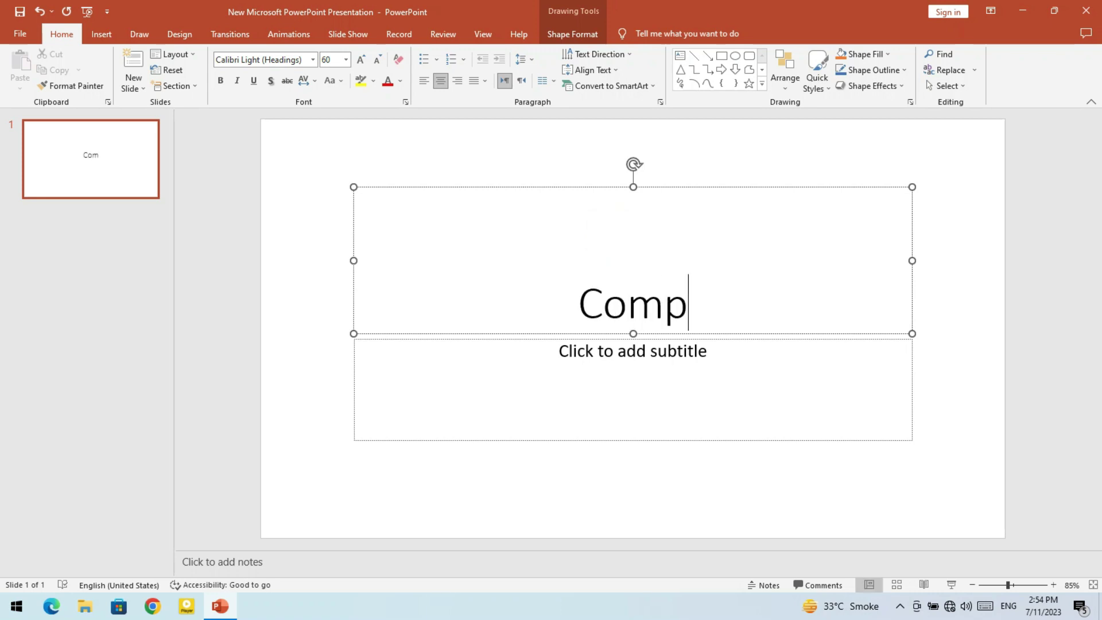
pyautogui.write('uter Tech')
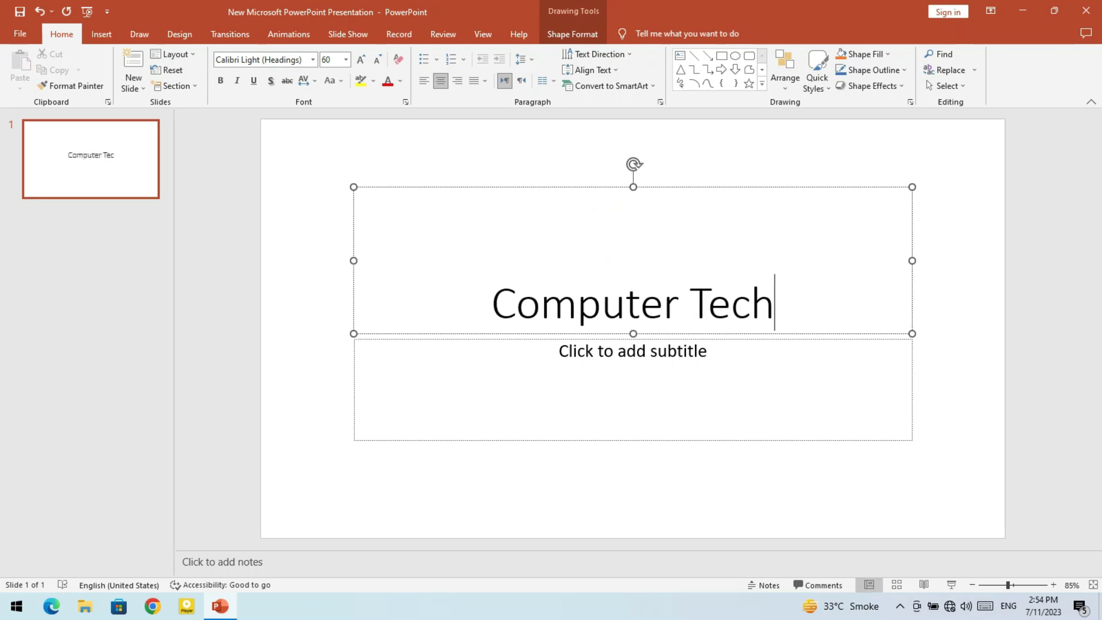
pyautogui.write('nology')
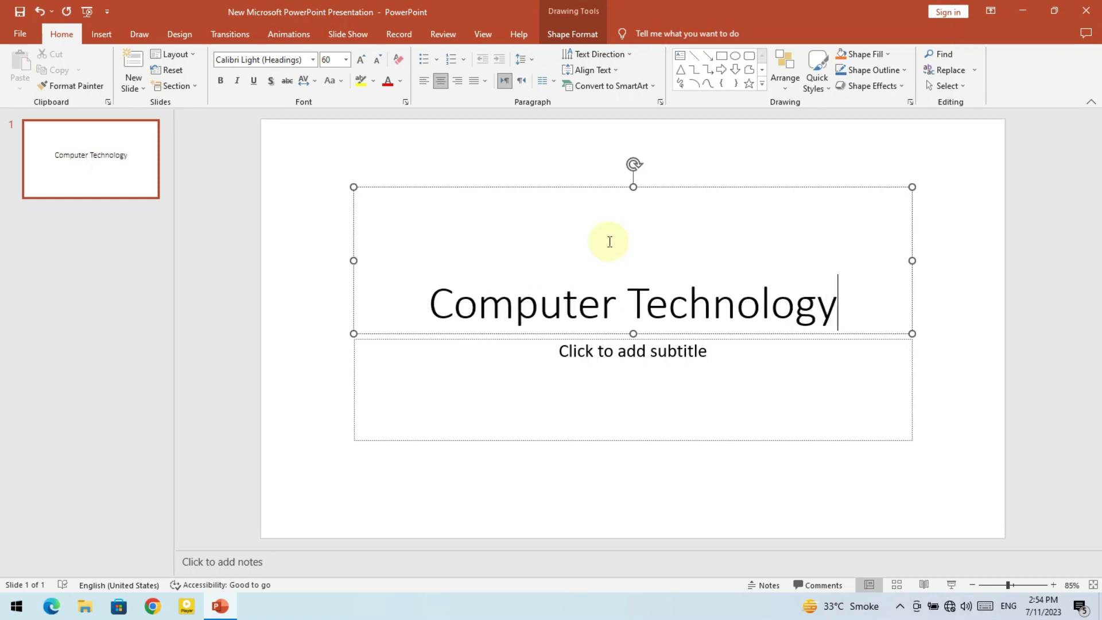
pyautogui.click(657, 376)
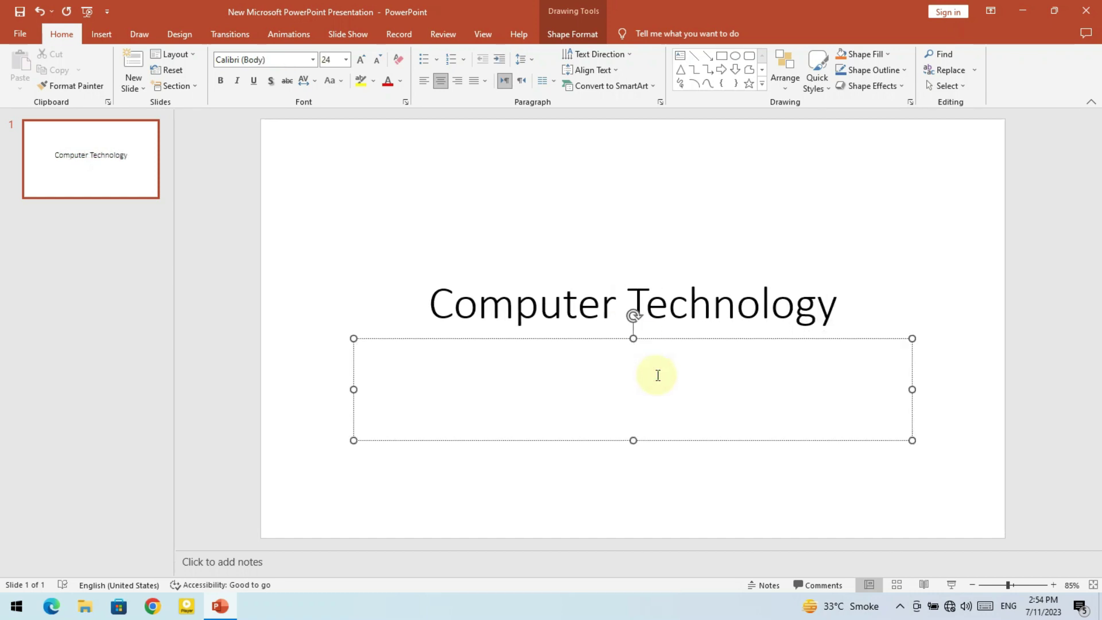
pyautogui.write('MS Powerp')
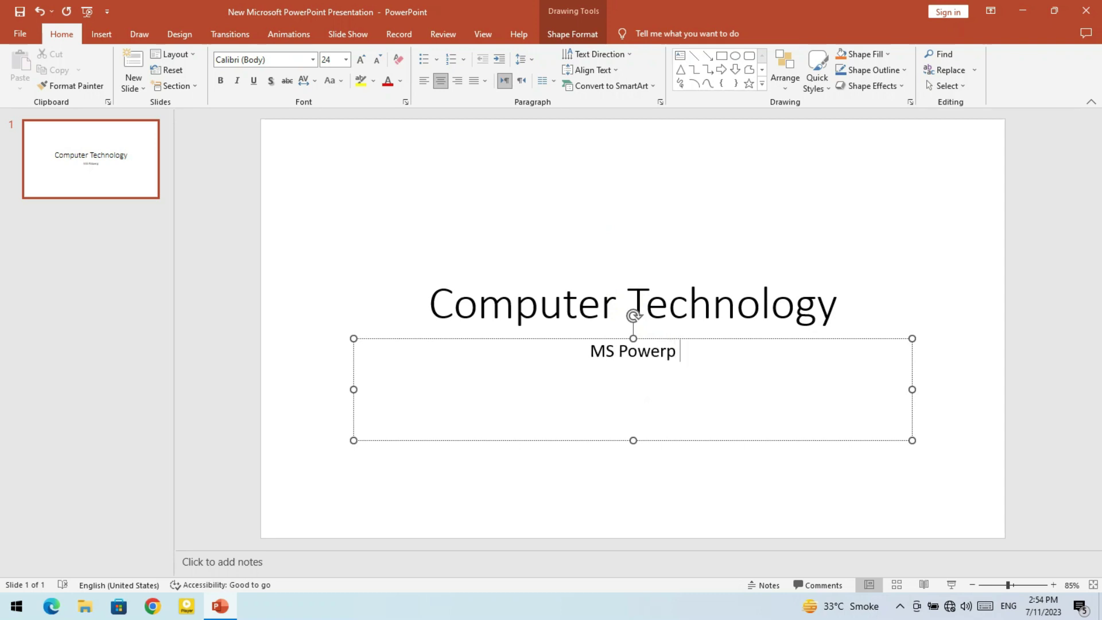
pyautogui.press('BackSpace')
pyautogui.press('BackSpace')
pyautogui.write('Poi')
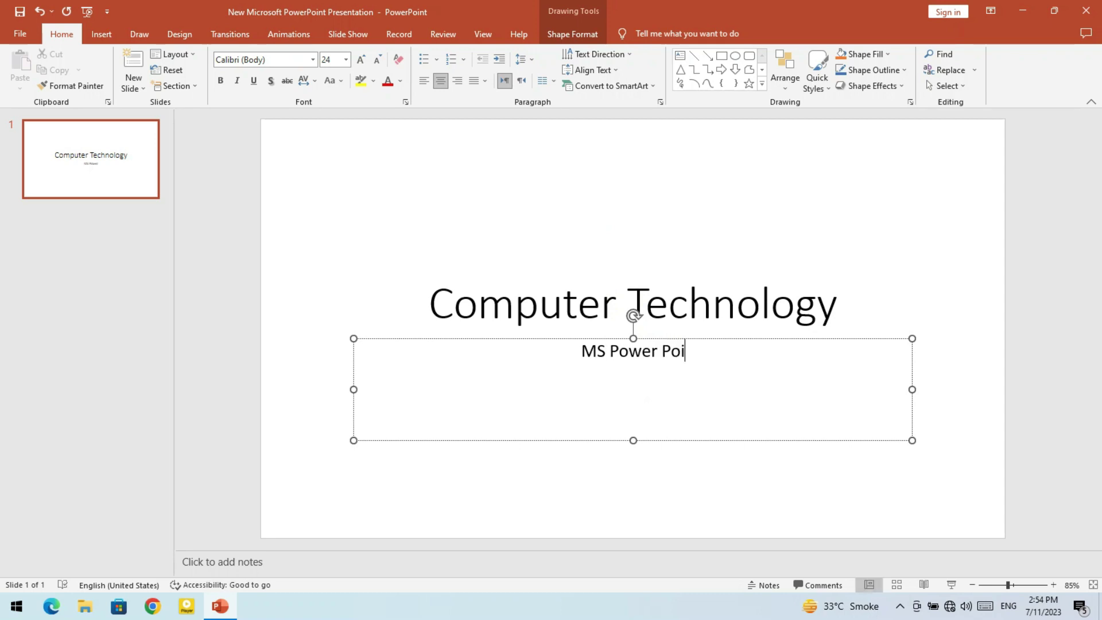
pyautogui.write('nt')
pyautogui.click(385, 178)
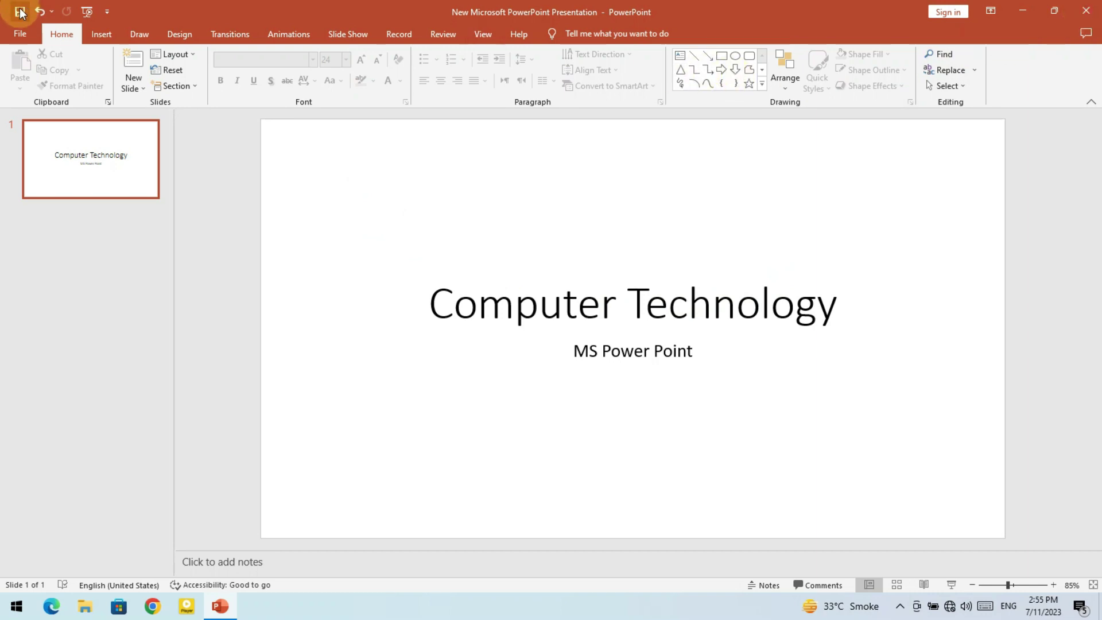
# - Close the Computer Technology presentation from the File menu, choosing Don't Save
pyautogui.click(34, 37)
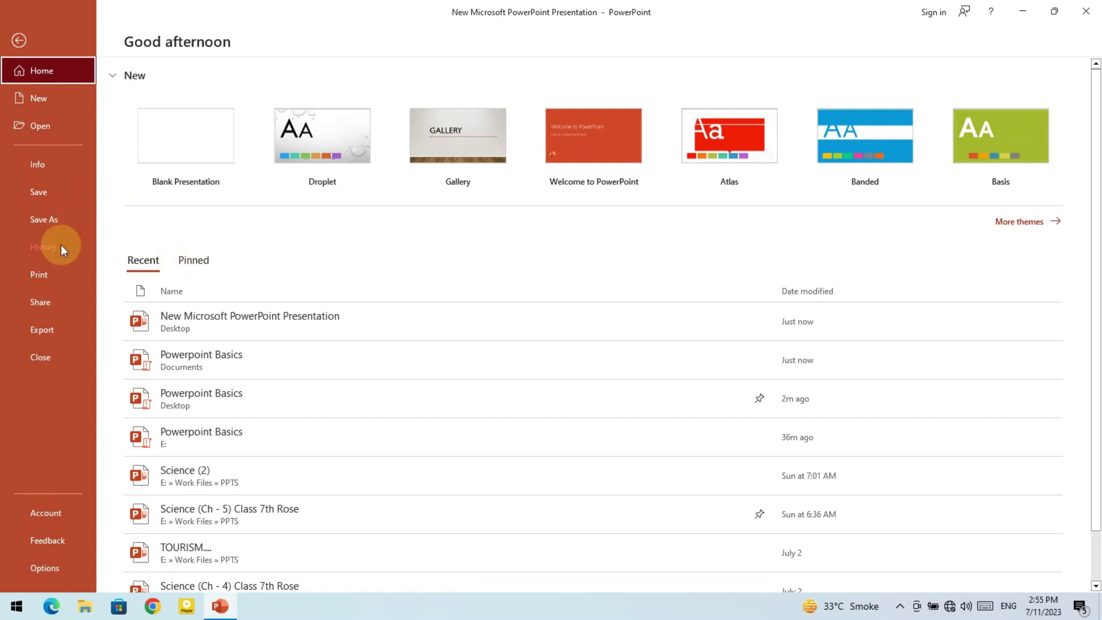
pyautogui.click(33, 360)
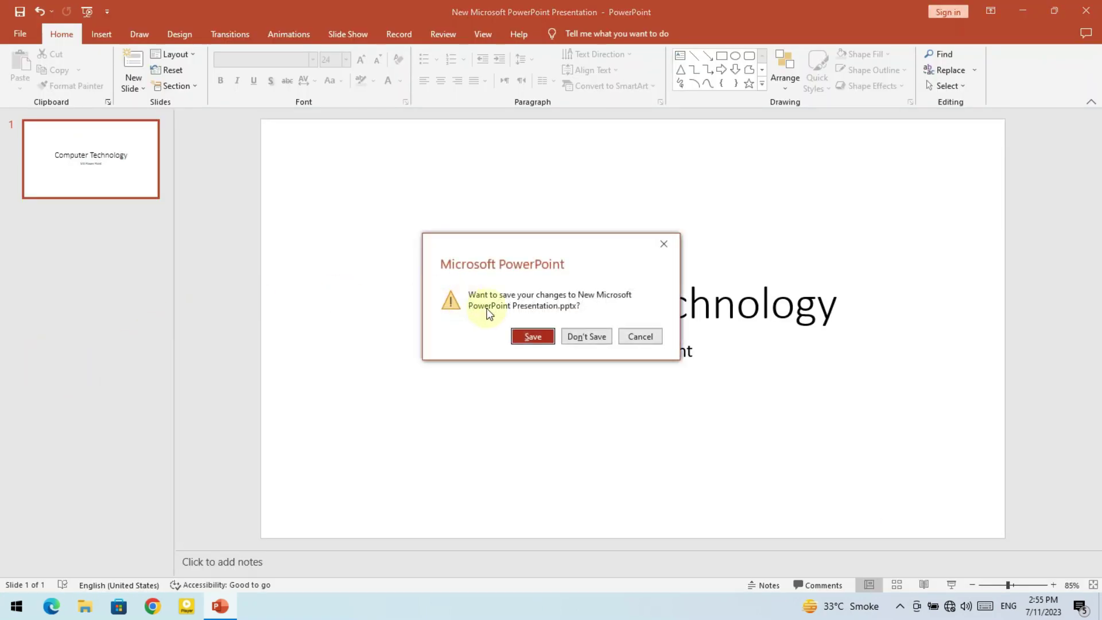
pyautogui.click(588, 342)
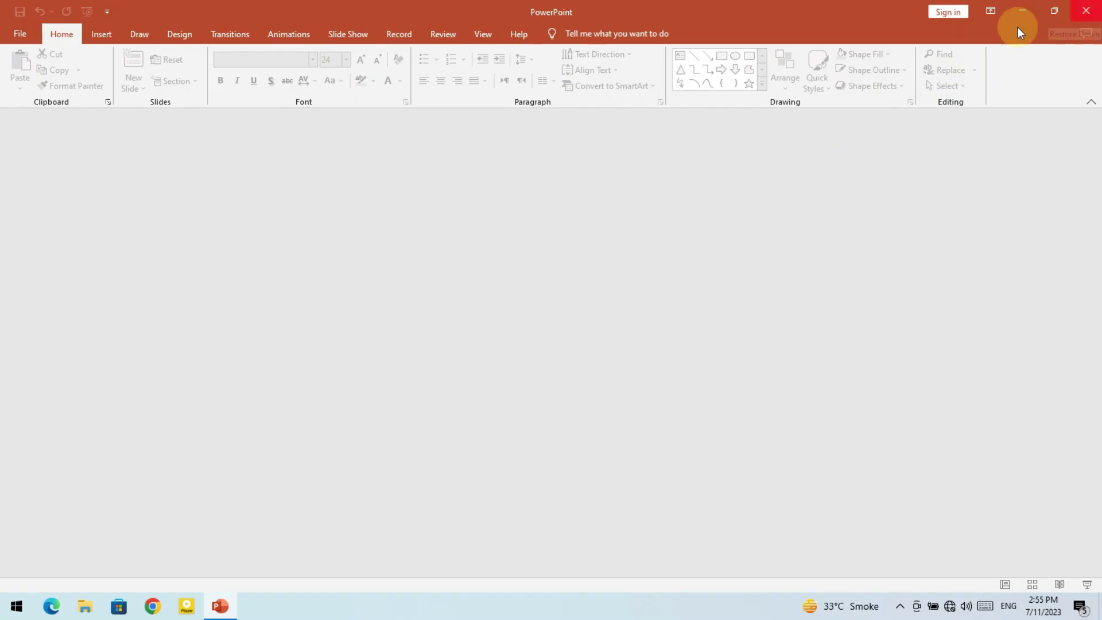
# - Reopen the Documents copy of Powerpoint Basics from Recent and return to the editor
pyautogui.click(16, 35)
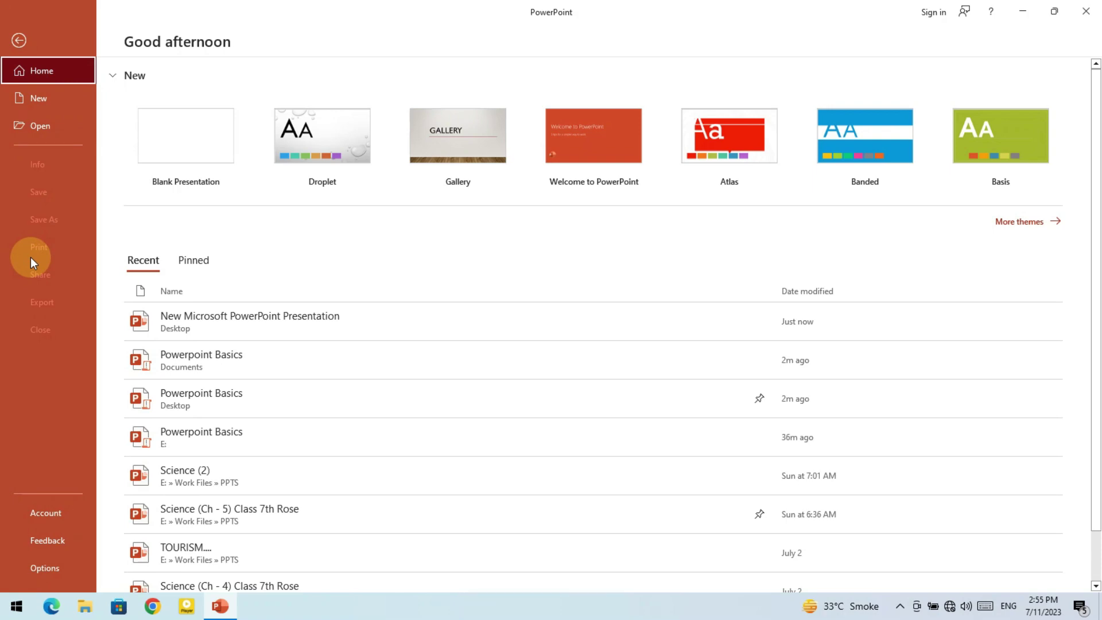
pyautogui.click(172, 356)
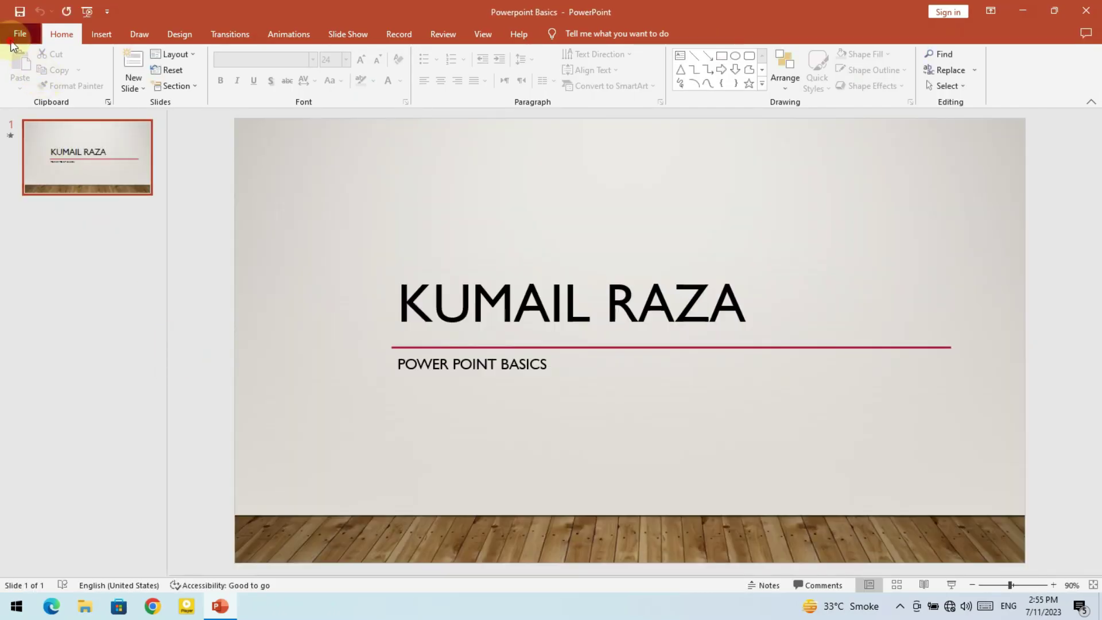
pyautogui.click(20, 34)
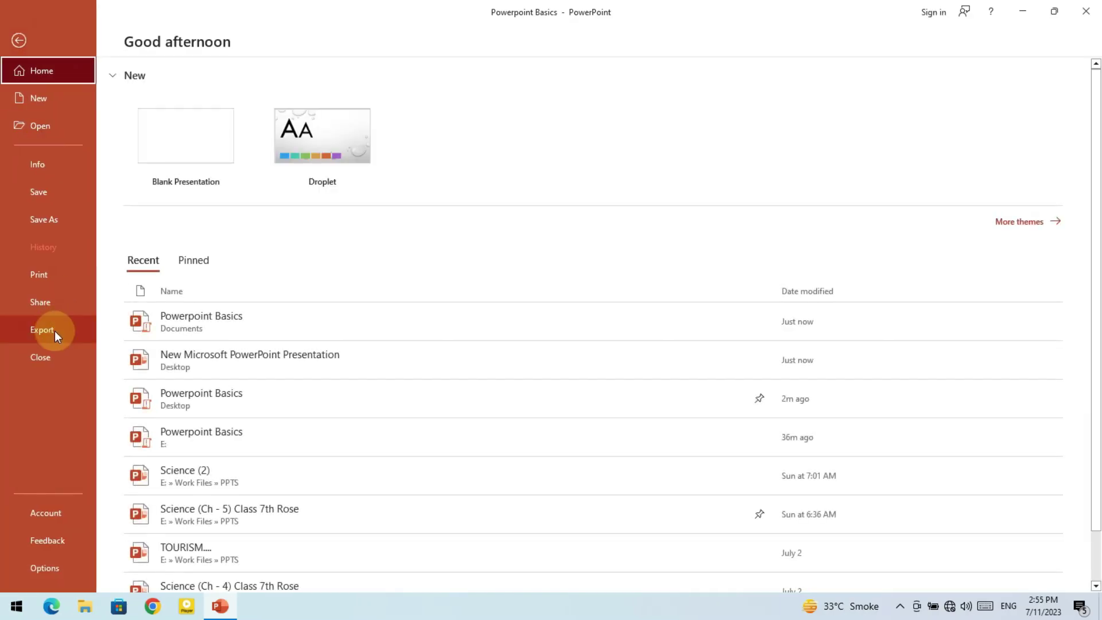
pyautogui.click(19, 38)
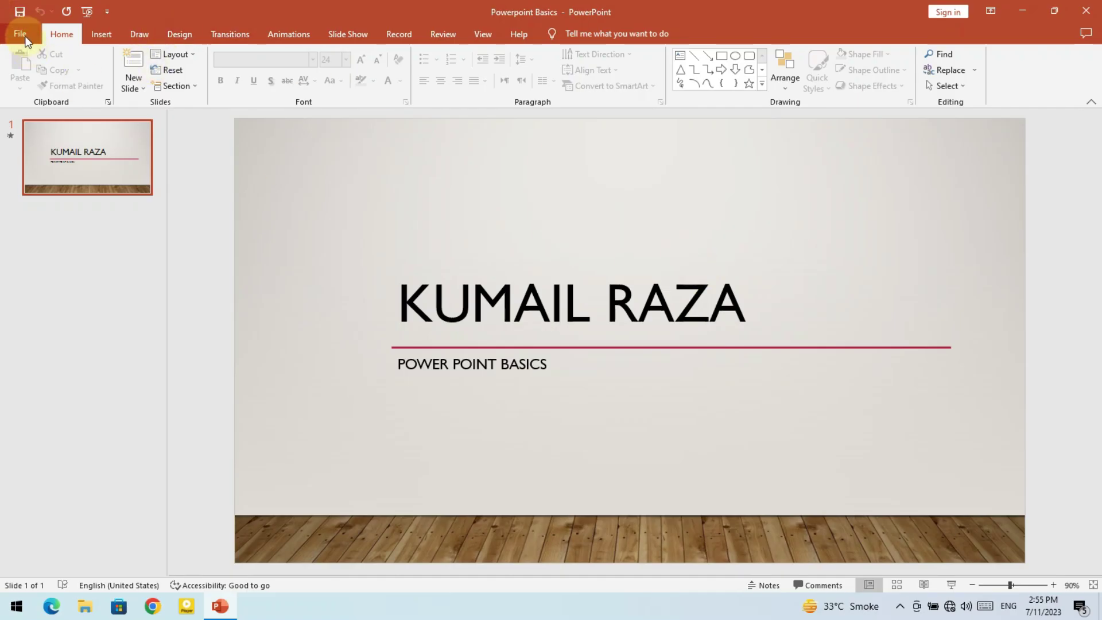
# - Look through the File view's Info page and New presentation templates
pyautogui.click(21, 37)
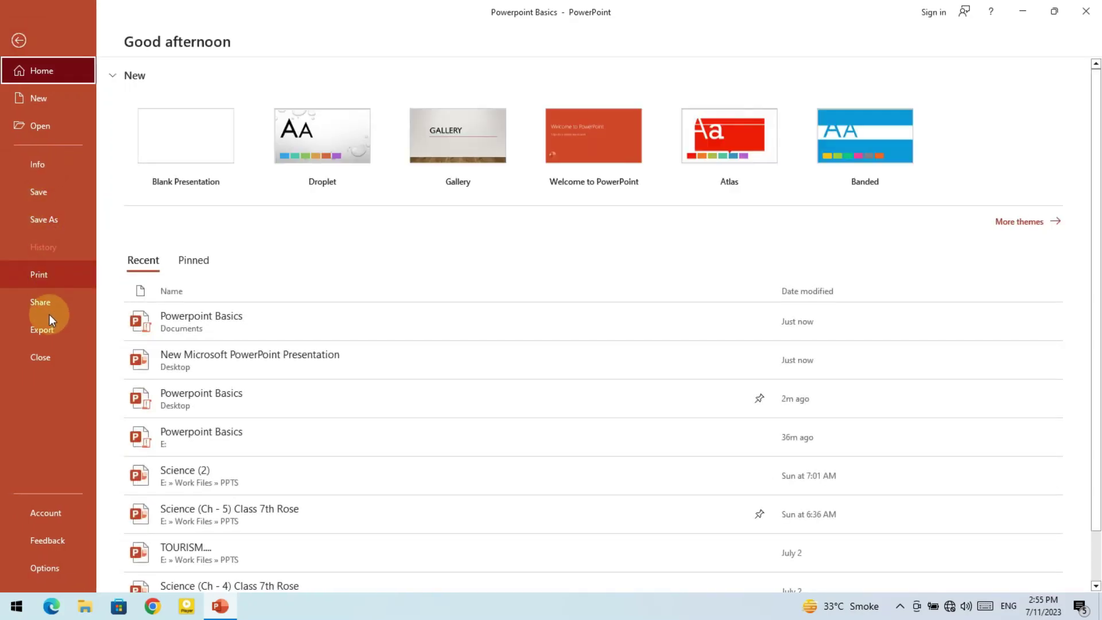
pyautogui.click(17, 36)
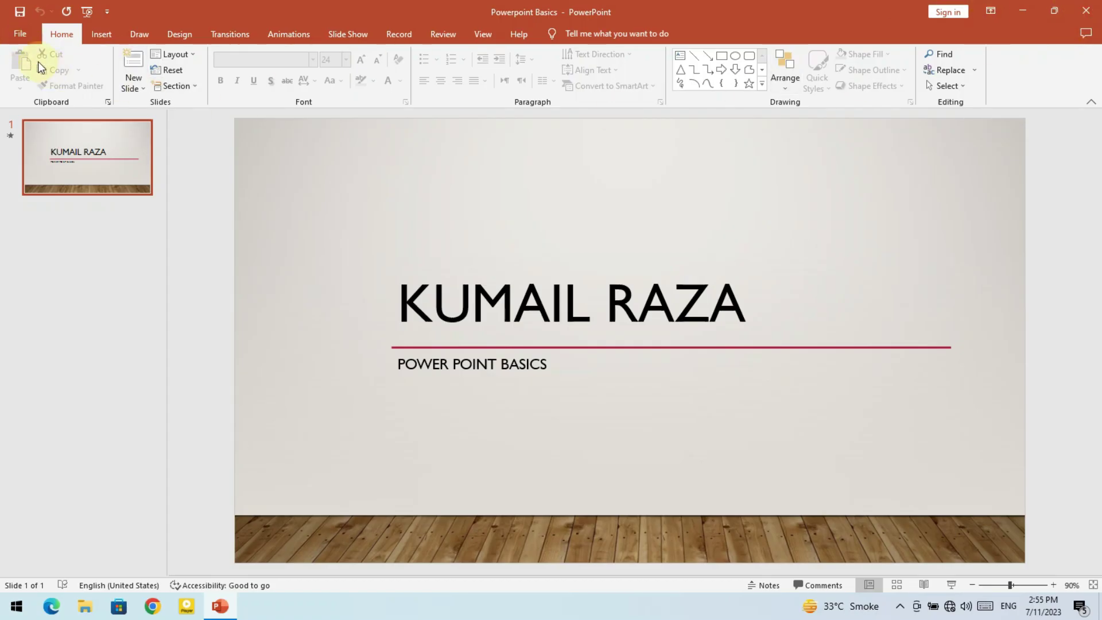
pyautogui.click(22, 34)
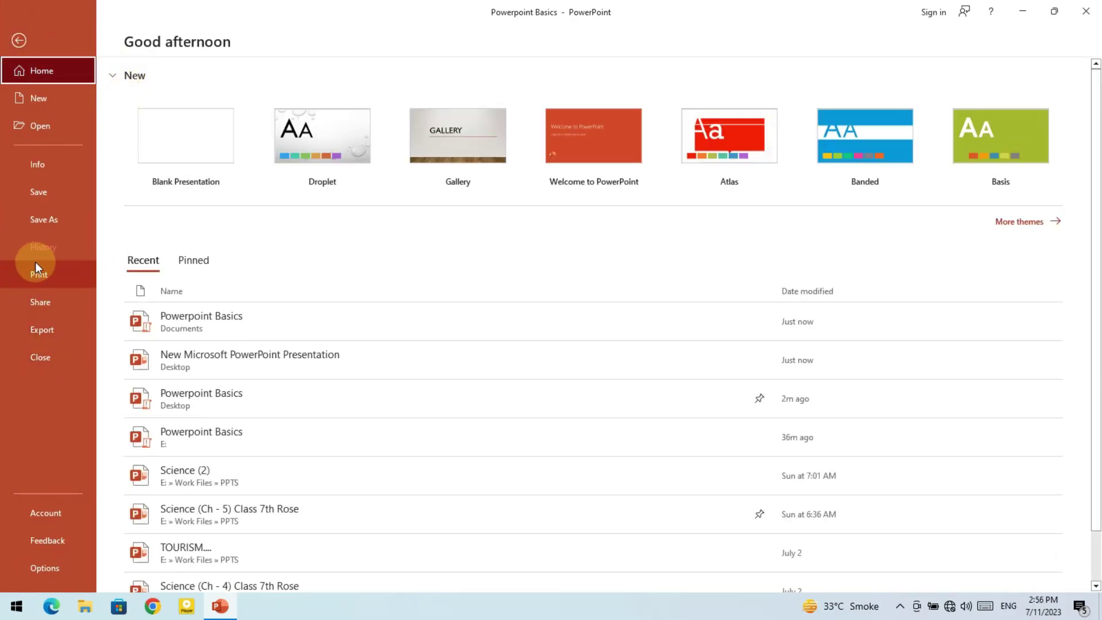
pyautogui.click(32, 164)
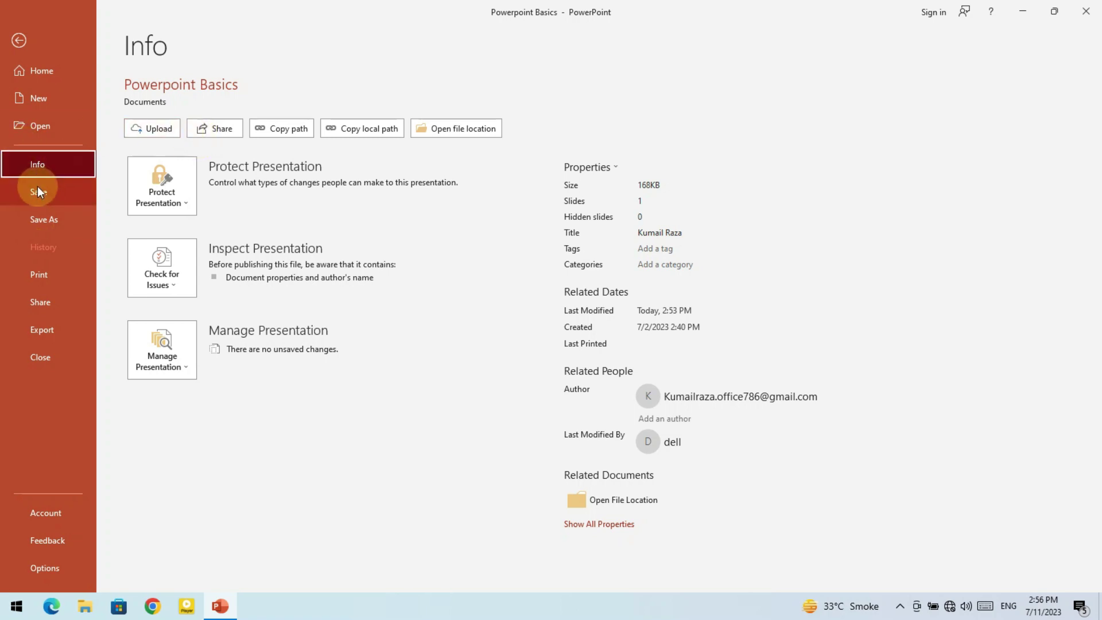
pyautogui.click(29, 98)
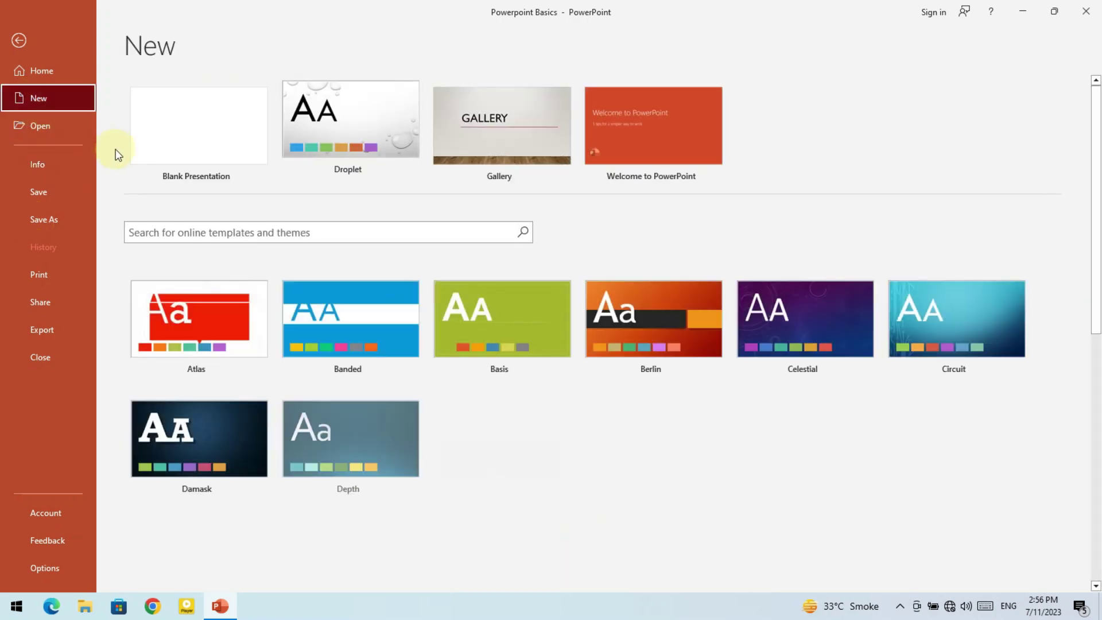
# - Save the presentation and show the Print settings with its slide preview
pyautogui.click(40, 195)
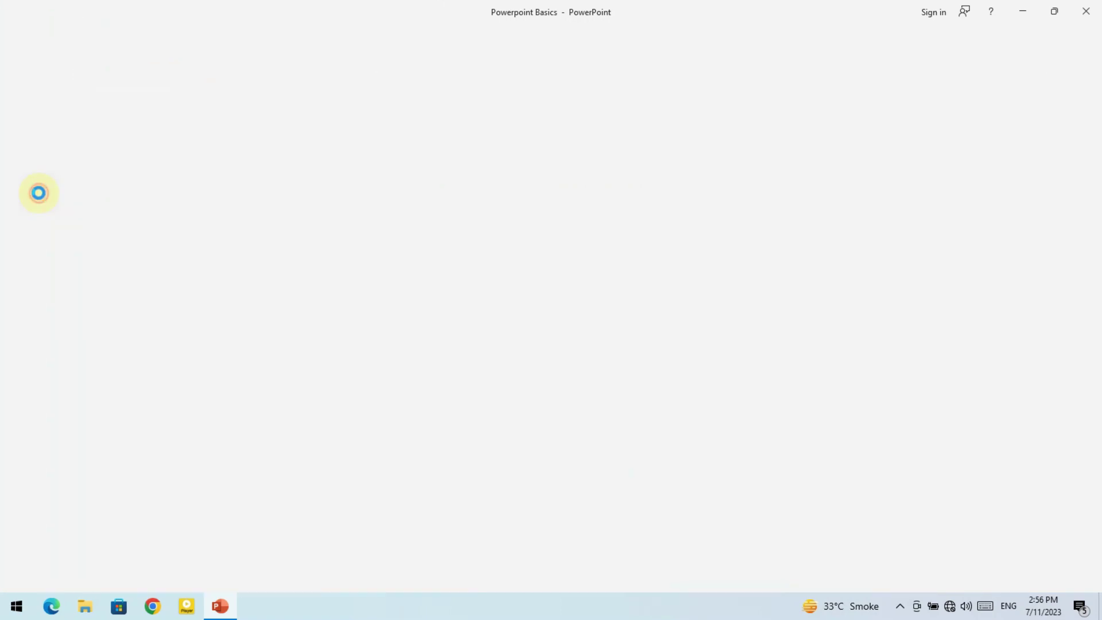
pyautogui.click(21, 36)
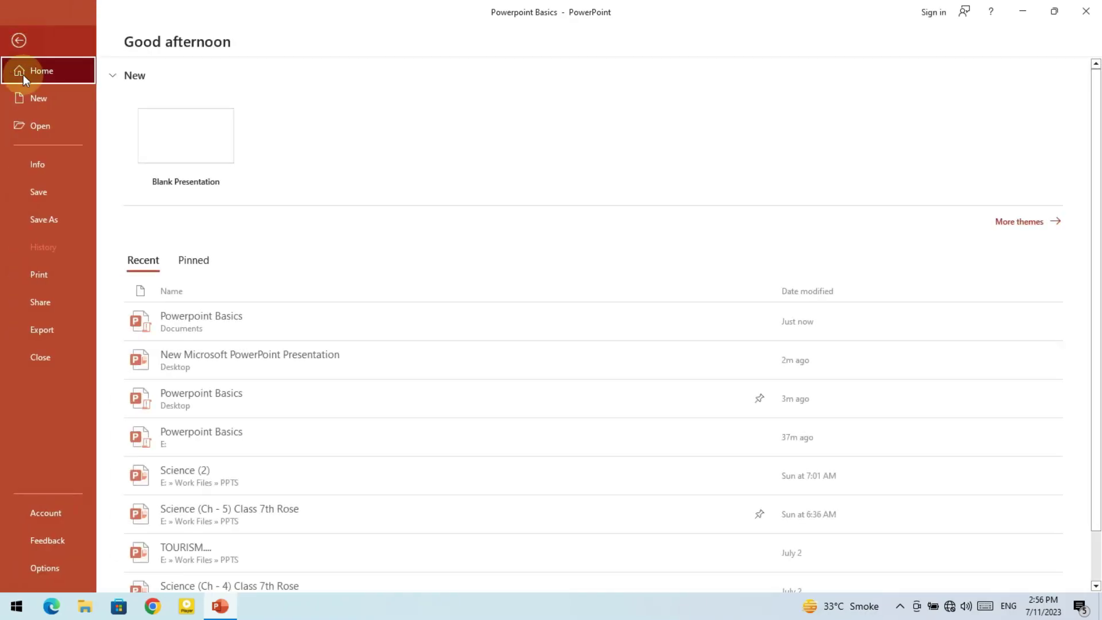
pyautogui.click(37, 274)
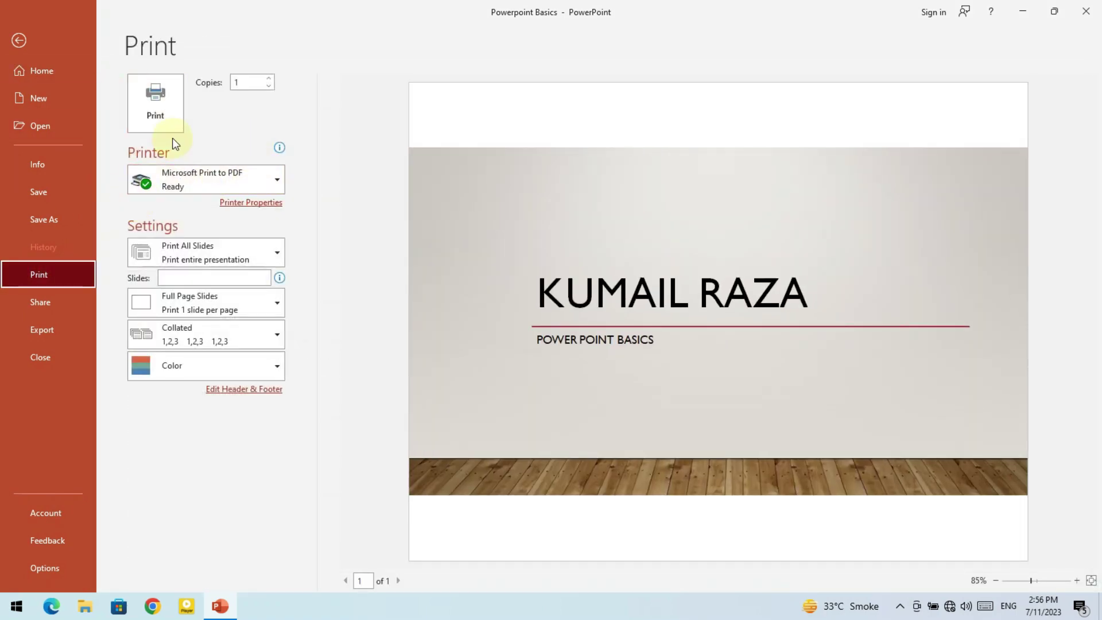
# - Check the available printers, keeping Microsoft Print to PDF, then bring up the Share options
pyautogui.click(208, 190)
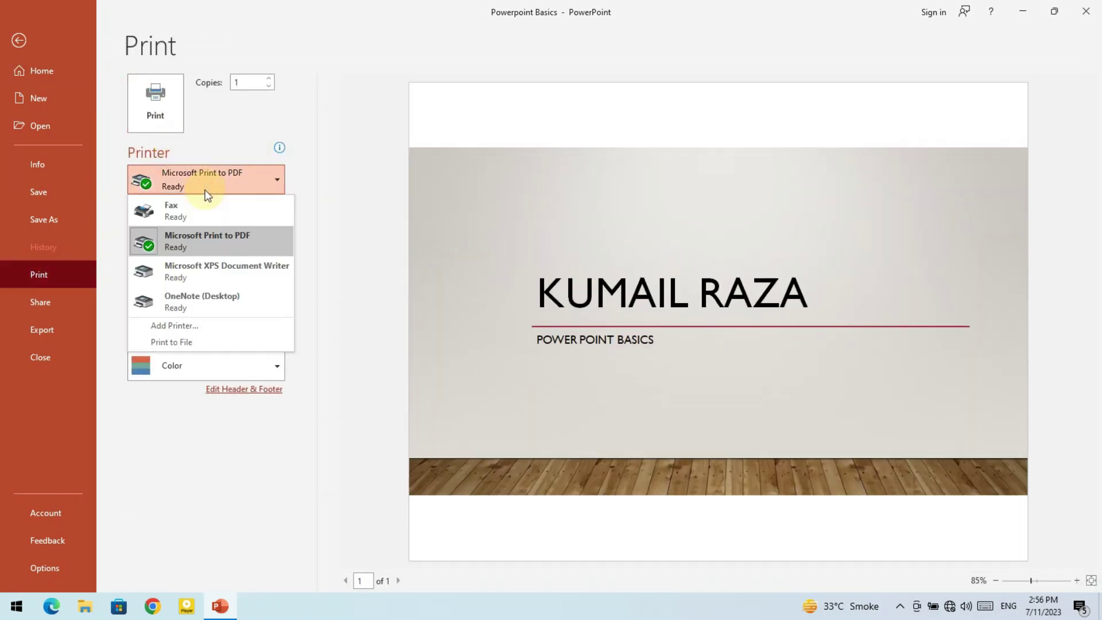
pyautogui.click(205, 191)
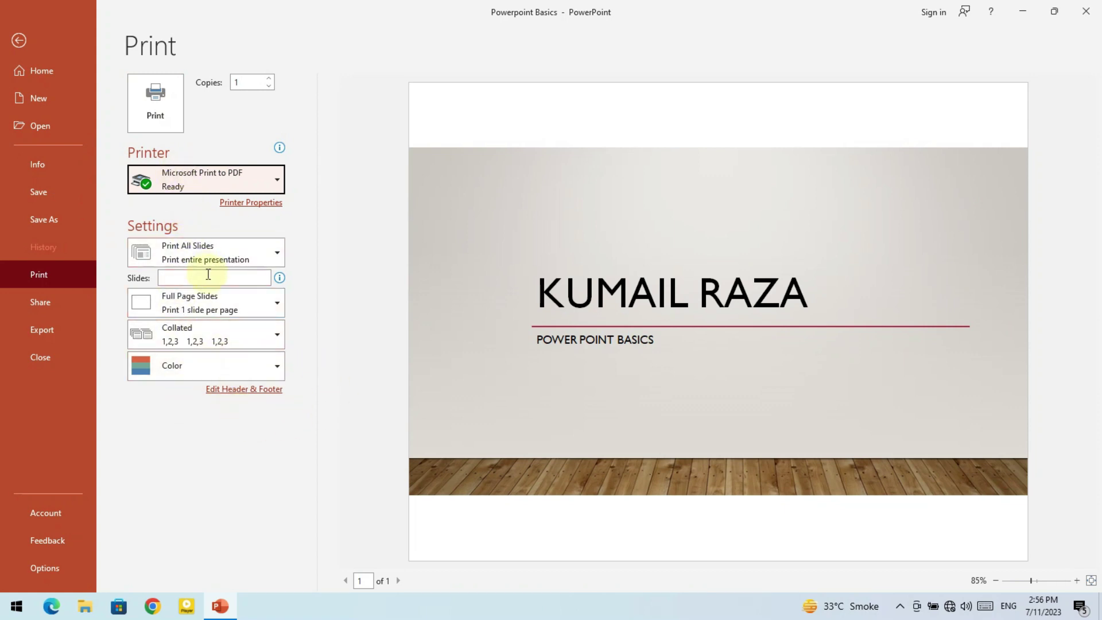
pyautogui.click(59, 303)
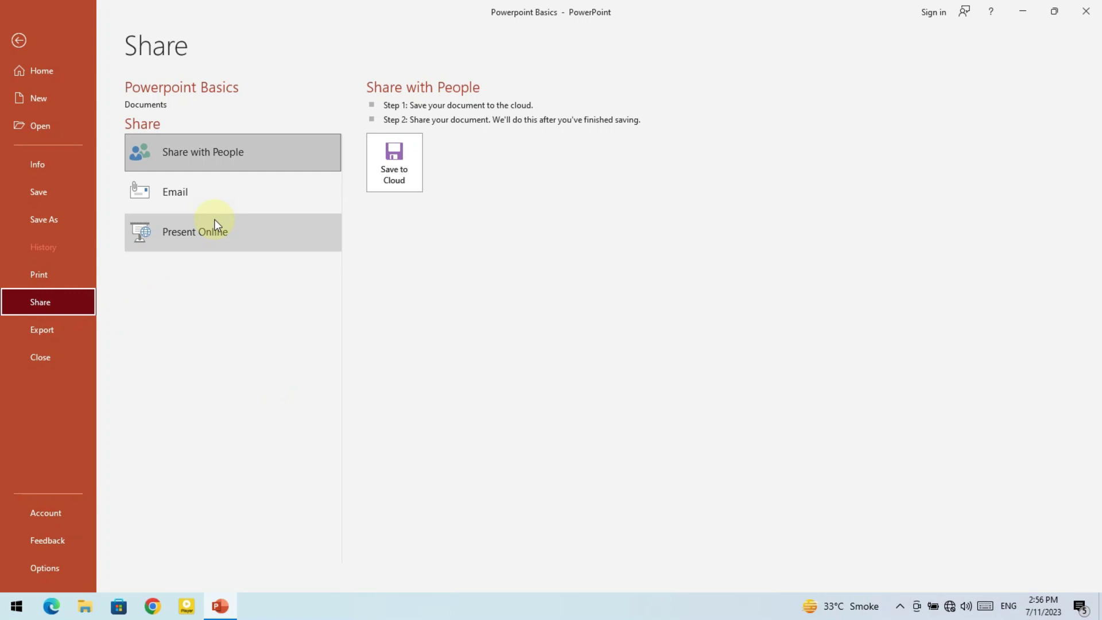
# - Look over the Export page, then return to the Powerpoint Basics title slide
pyautogui.click(36, 333)
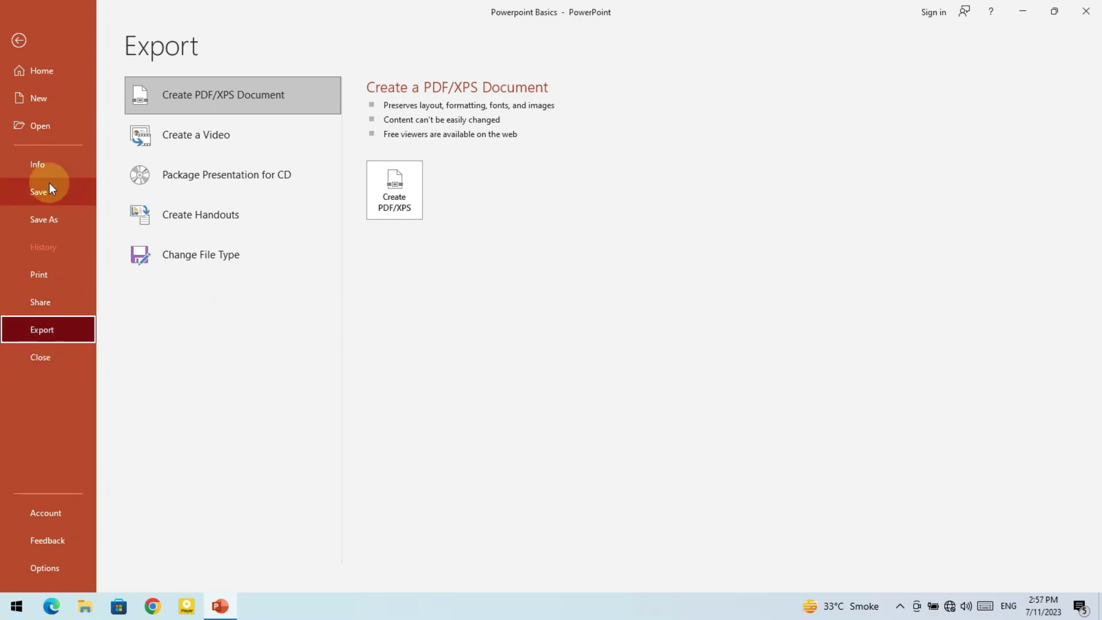
pyautogui.click(20, 41)
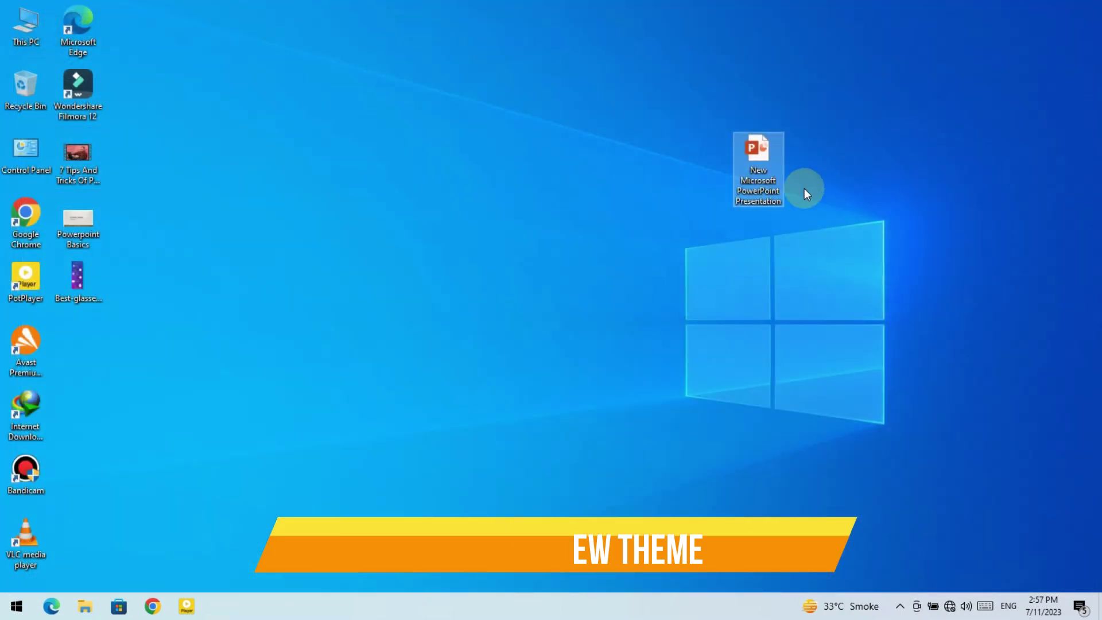
# - Launch PowerPoint from the Run dialog with the powerpnt command
pyautogui.press('super+r')
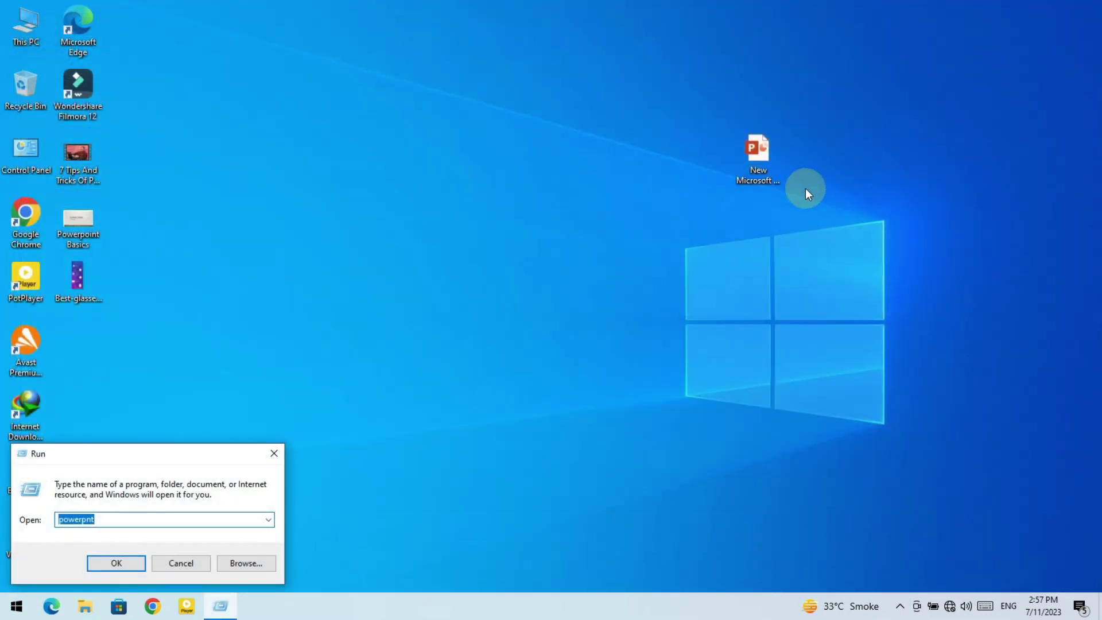
pyautogui.press('Return')
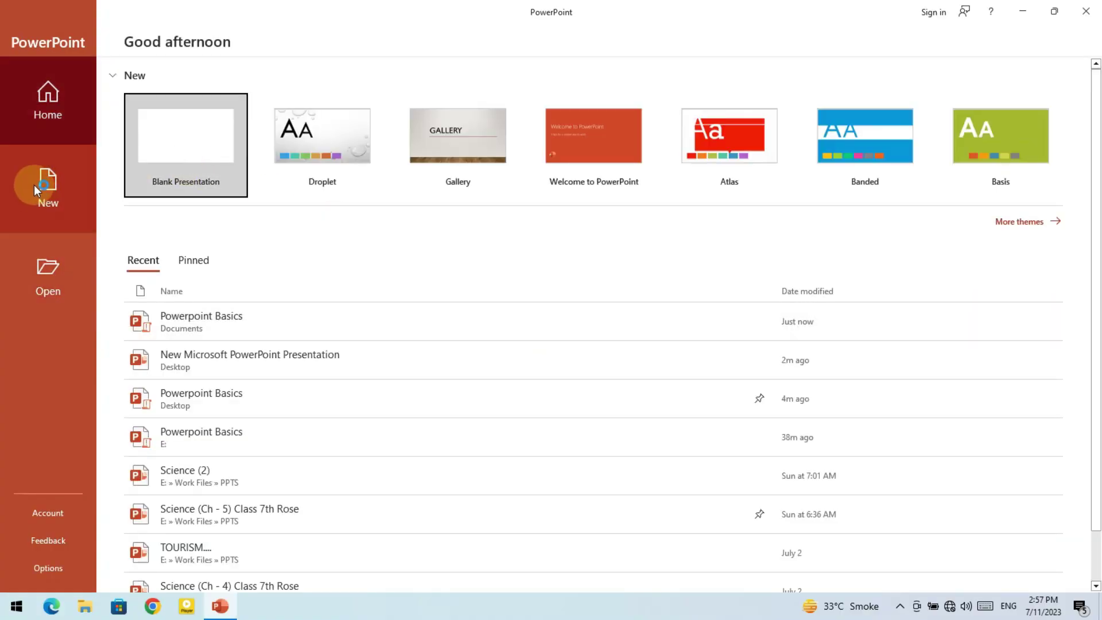
# - Browse the New page's themes and online templates, then preview the Depth theme
pyautogui.click(29, 198)
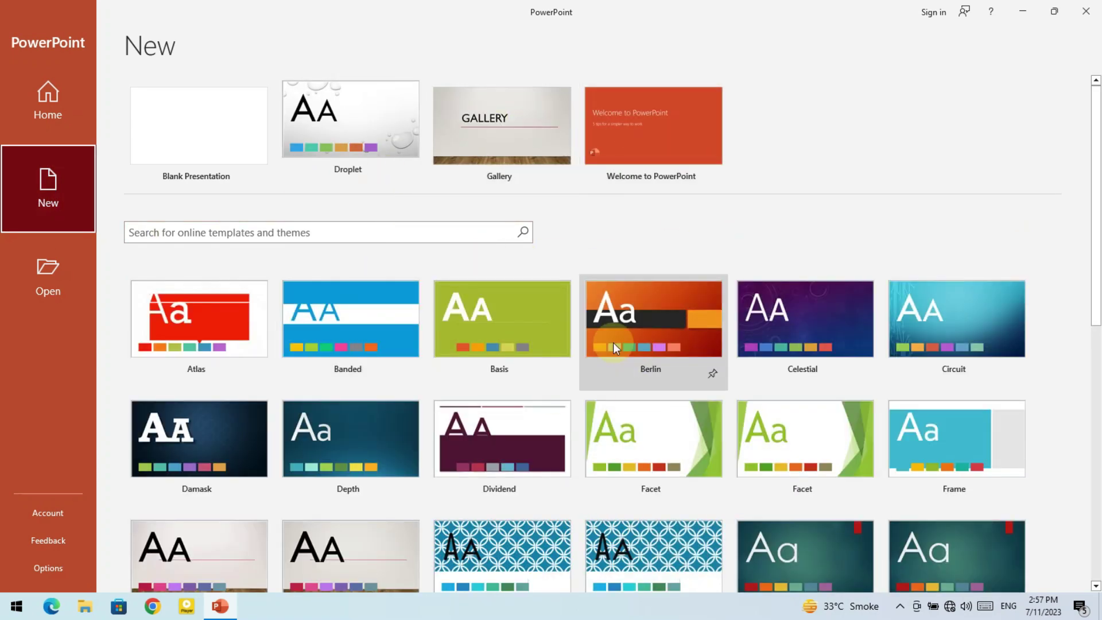
pyautogui.scroll(-3, 664, 344)
pyautogui.scroll(-6, 664, 405)
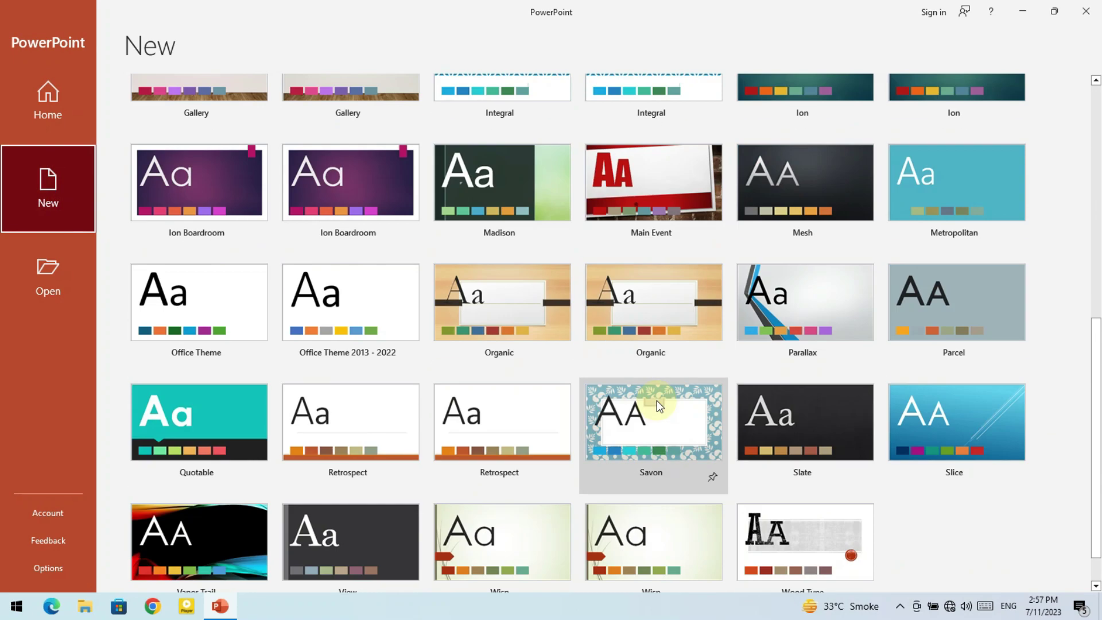
pyautogui.scroll(4, 658, 403)
pyautogui.scroll(5, 656, 399)
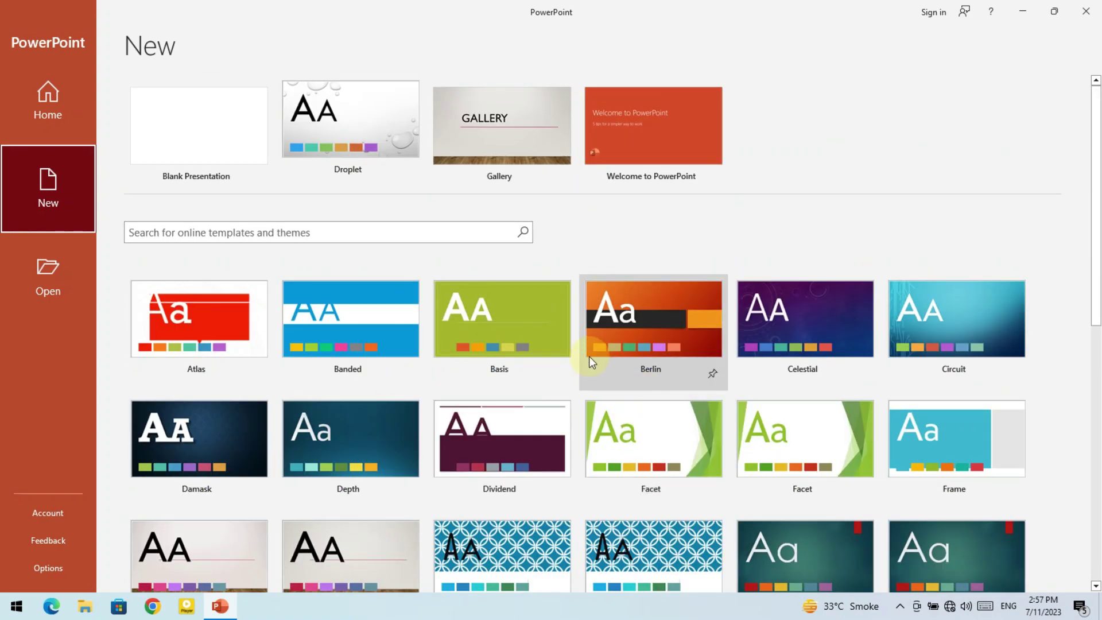
pyautogui.click(207, 230)
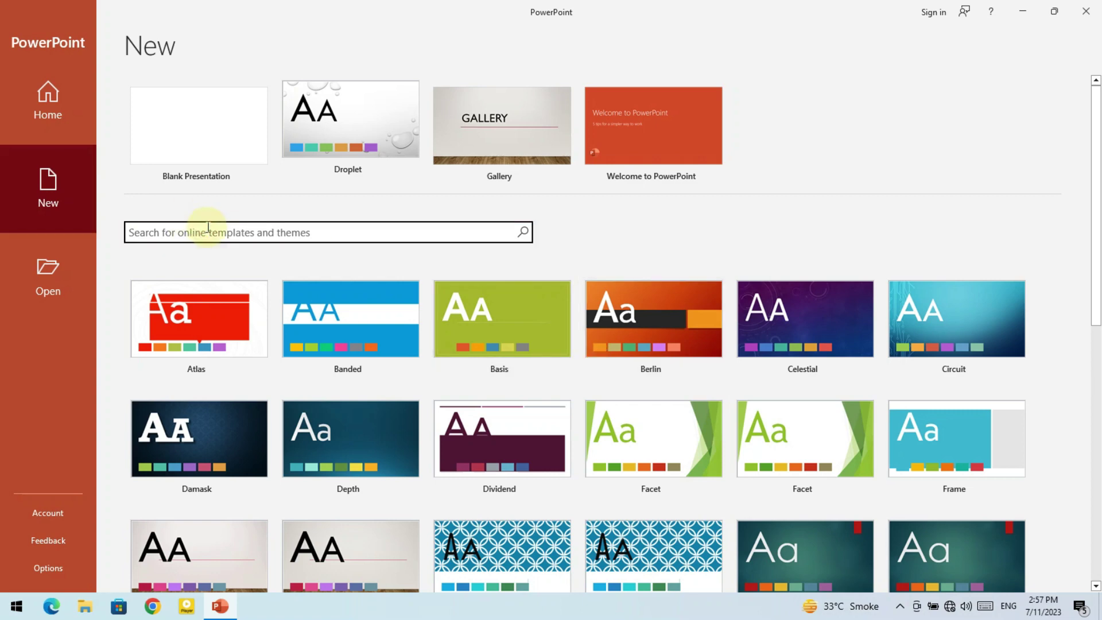
pyautogui.scroll(-3, 278, 304)
pyautogui.scroll(-6, 277, 304)
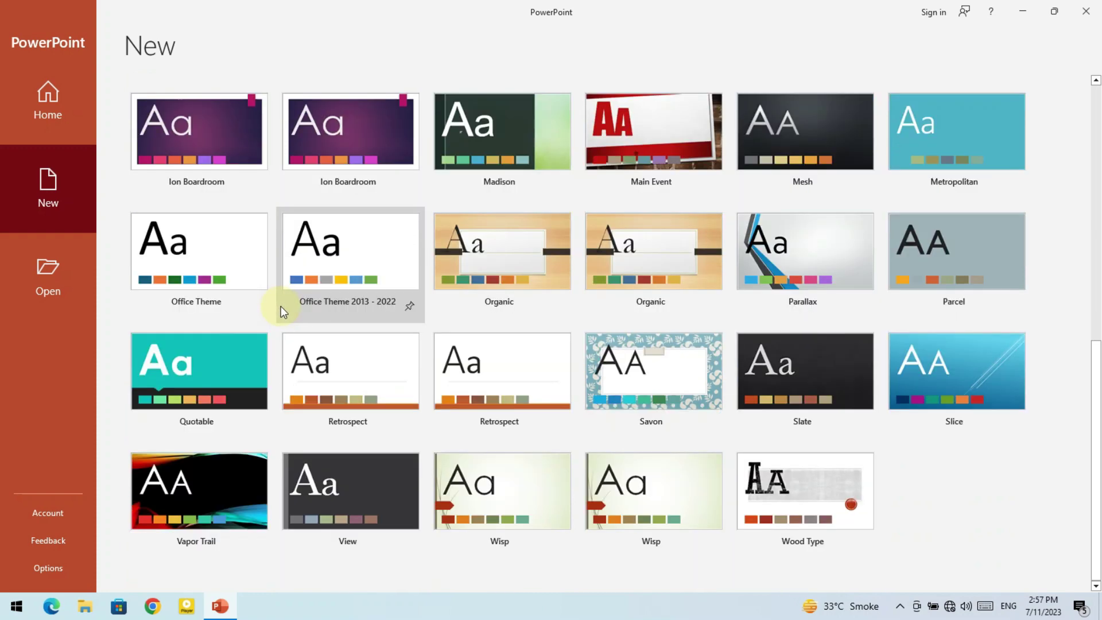
pyautogui.scroll(6, 281, 305)
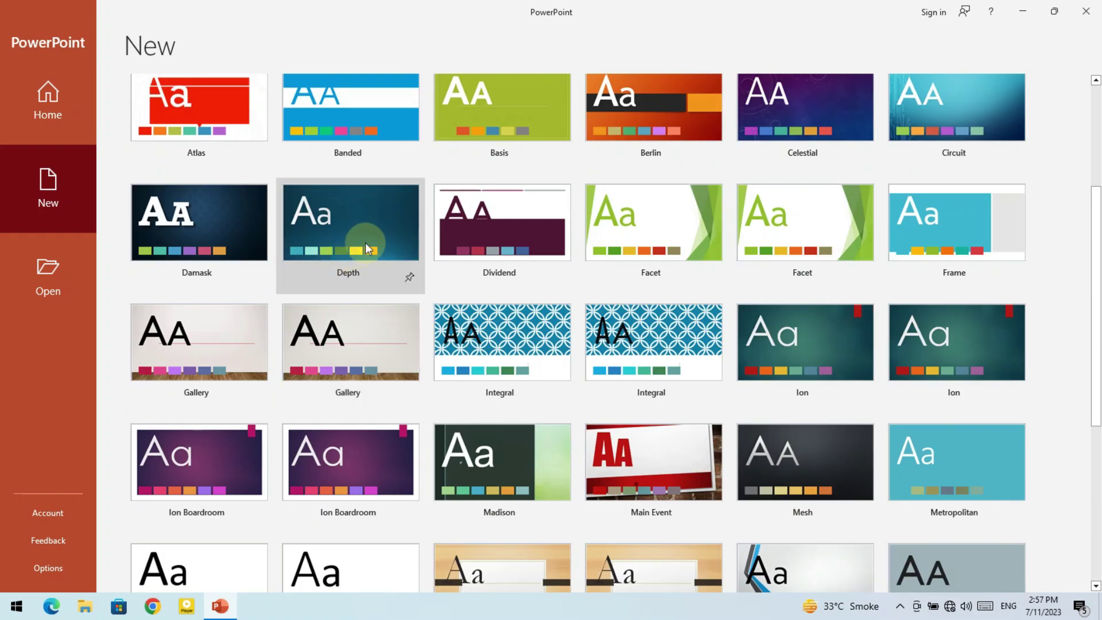
pyautogui.click(358, 219)
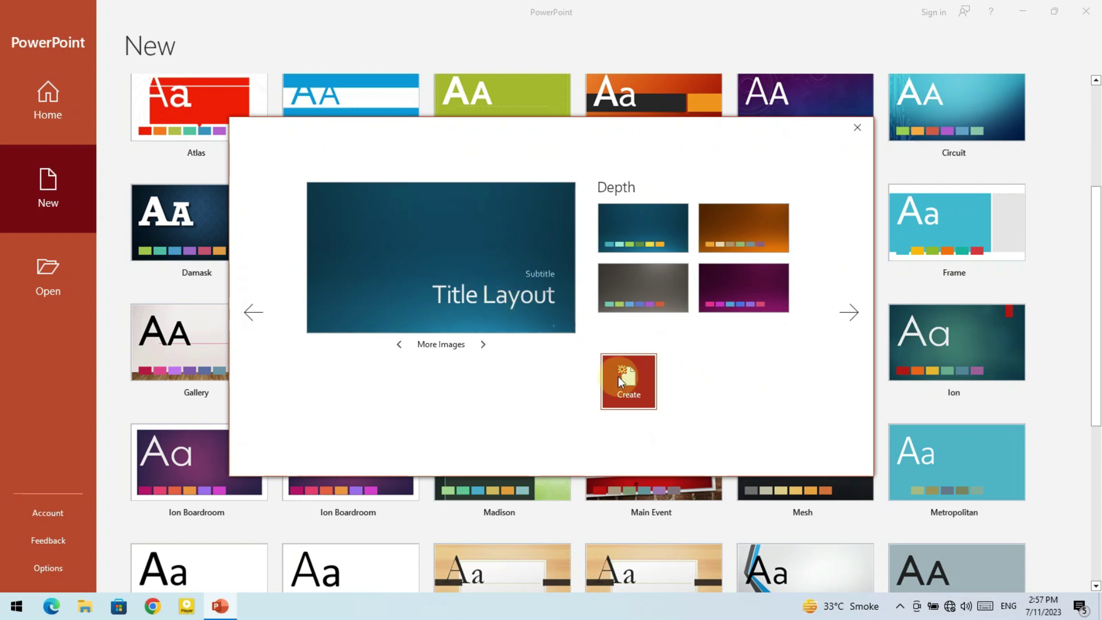
# - Create a new Depth-themed presentation and select its empty subtitle placeholder
pyautogui.click(629, 388)
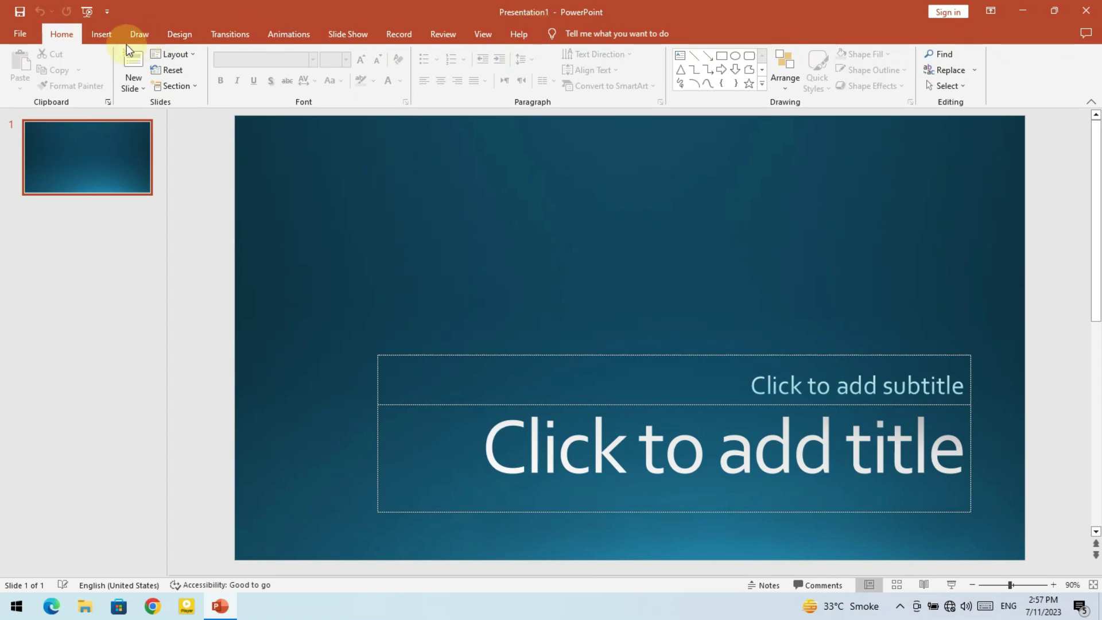
pyautogui.click(658, 388)
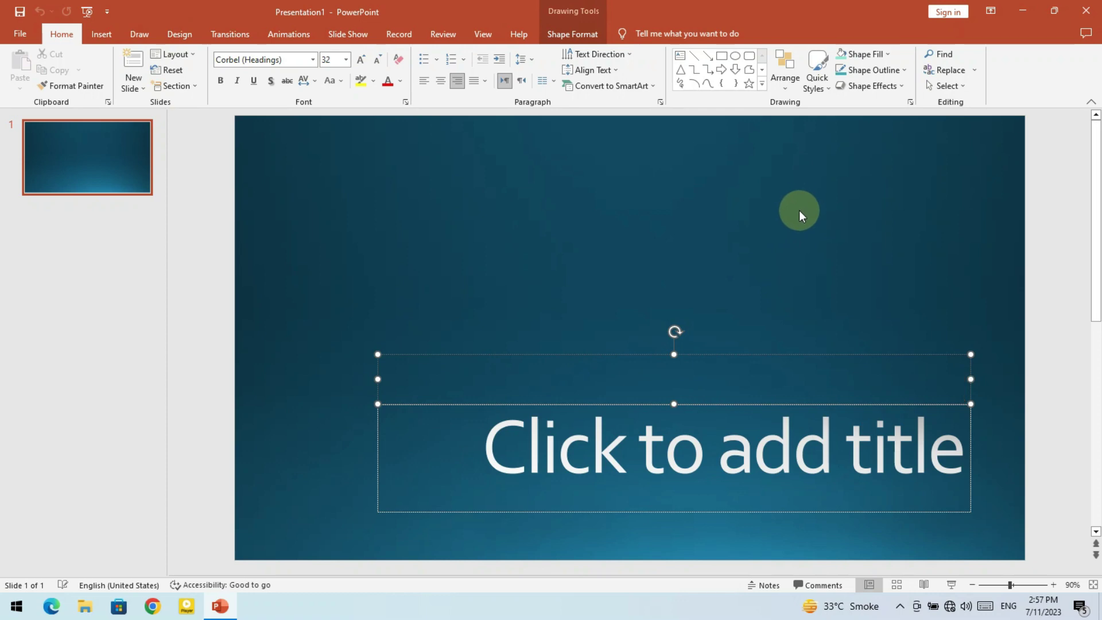
pyautogui.click(584, 187)
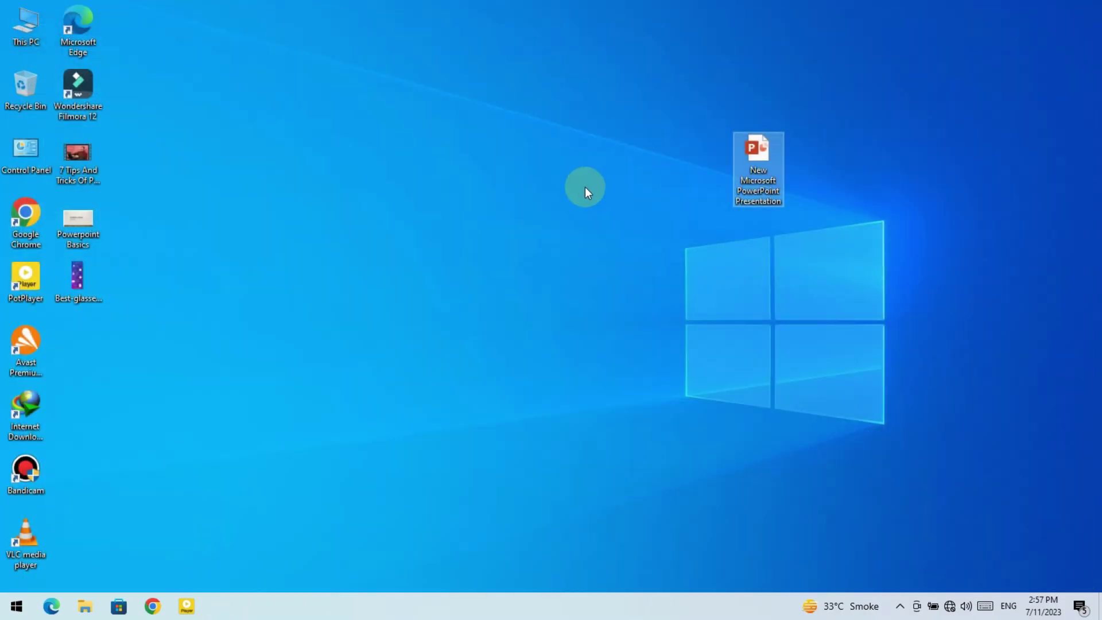